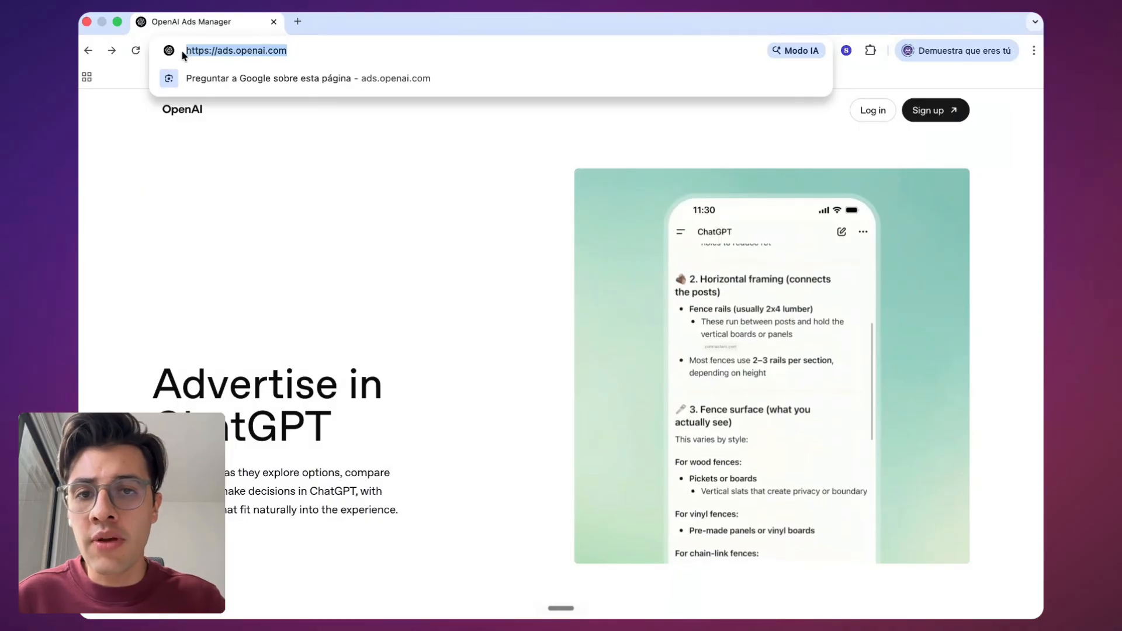
Sign up for an advertiser account at ads.openai.com with an existing Google account.
{"action": "left_click", "coordinate": [534, 325]}
{"action": "left_click", "coordinate": [963, 107]}
{"action": "left_click", "coordinate": [633, 402]}
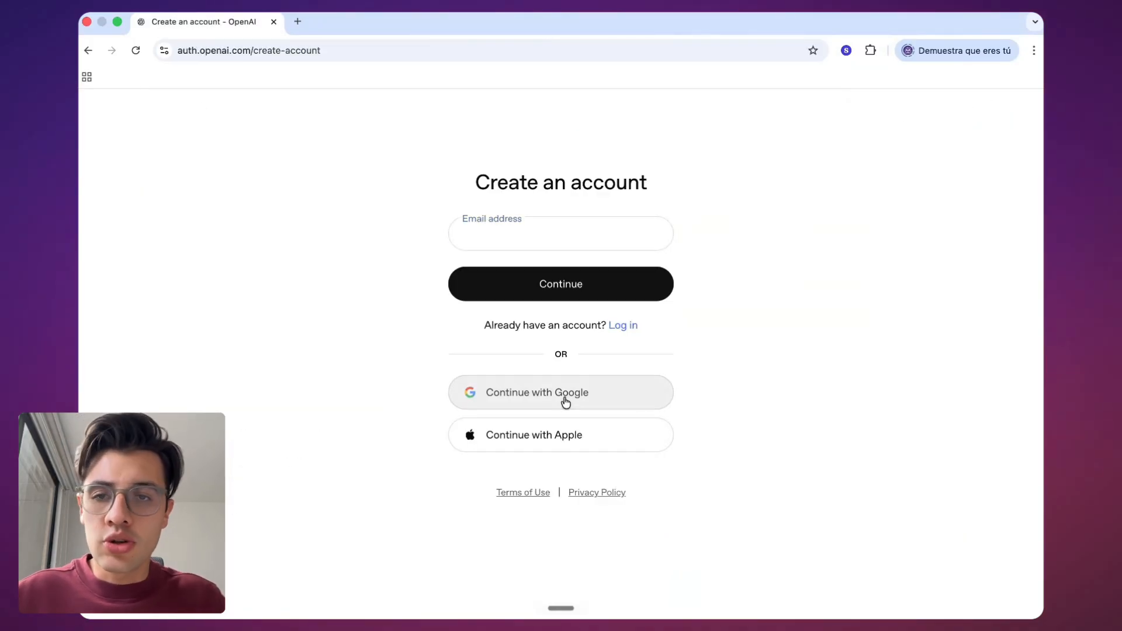
{"action": "left_click", "coordinate": [633, 289]}
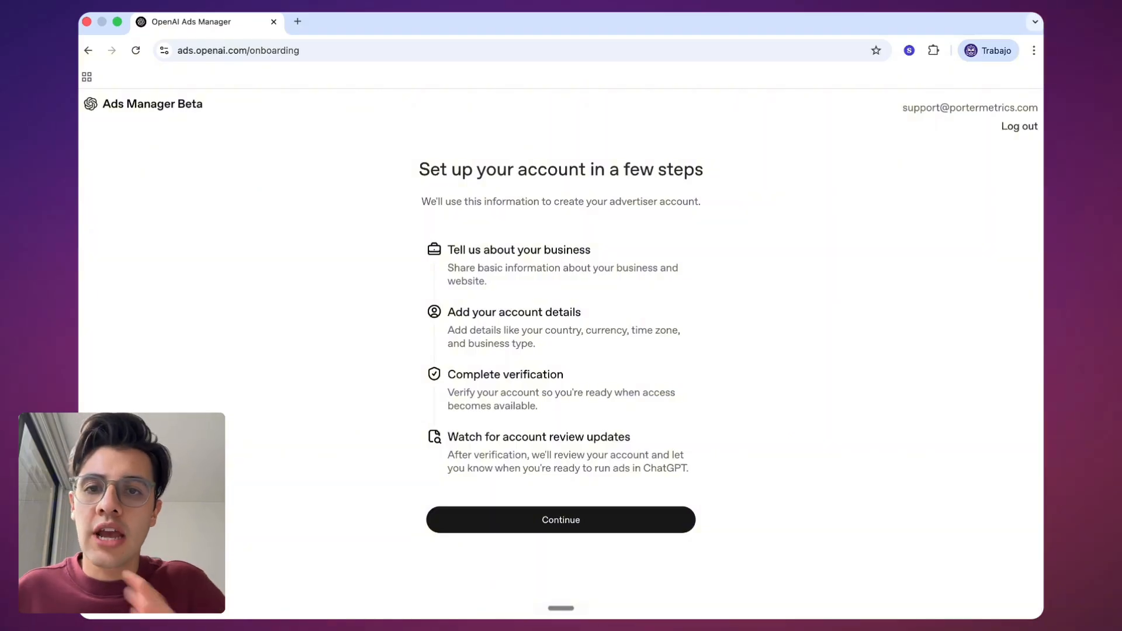
{"action": "left_click", "coordinate": [545, 519]}
{"action": "left_click", "coordinate": [463, 301]}
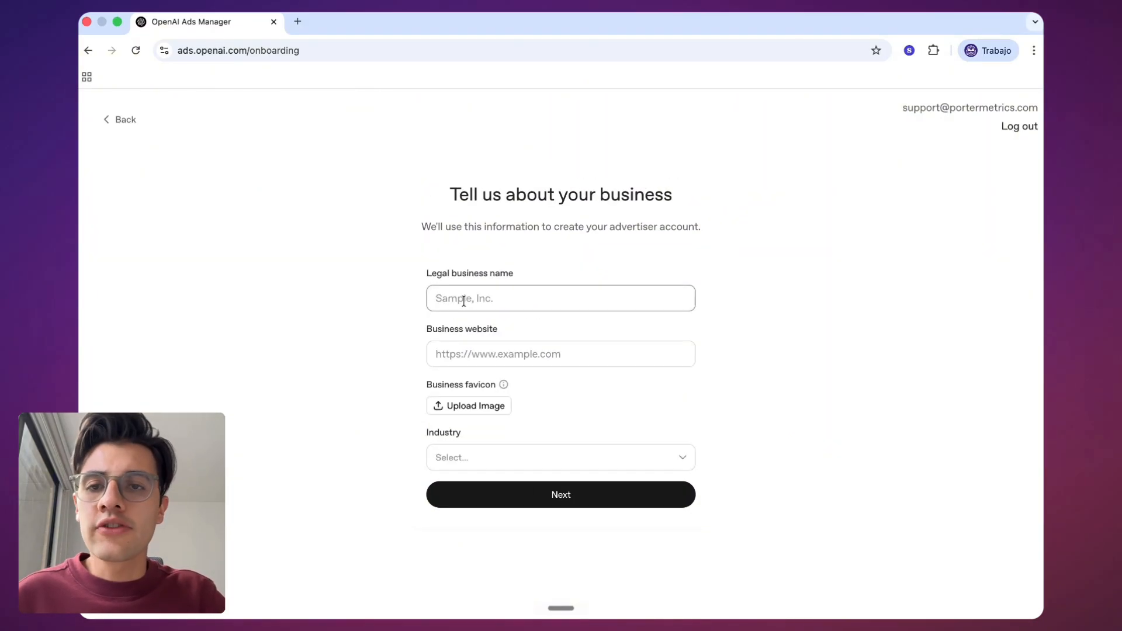
{"action": "type", "text": "Porter "}
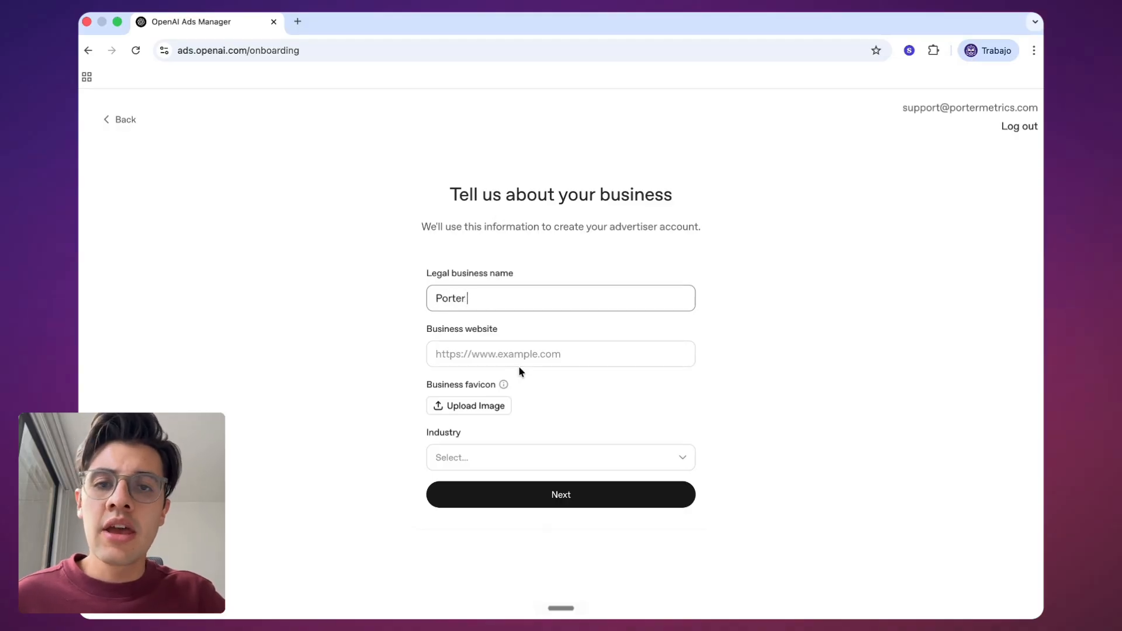
{"action": "type", "text": "Metrics"}
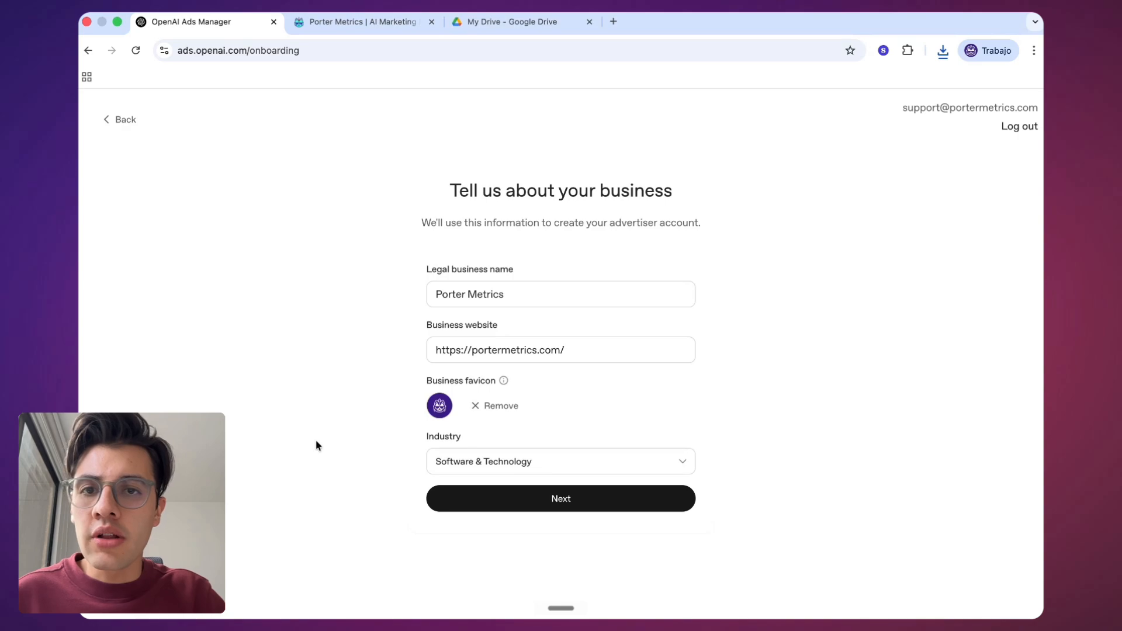
{"action": "left_click", "coordinate": [520, 500]}
Set the timezone to Central Time (CT) and create the advertiser account as a non-agency business in the United States.
{"action": "left_click", "coordinate": [516, 350]}
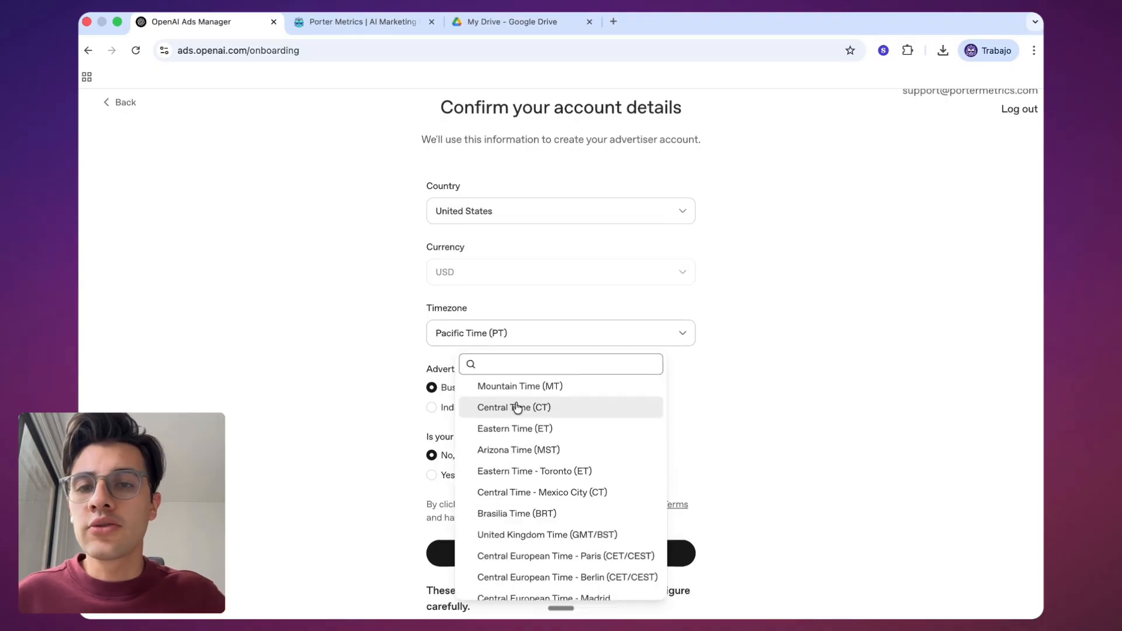
{"action": "left_click", "coordinate": [517, 407]}
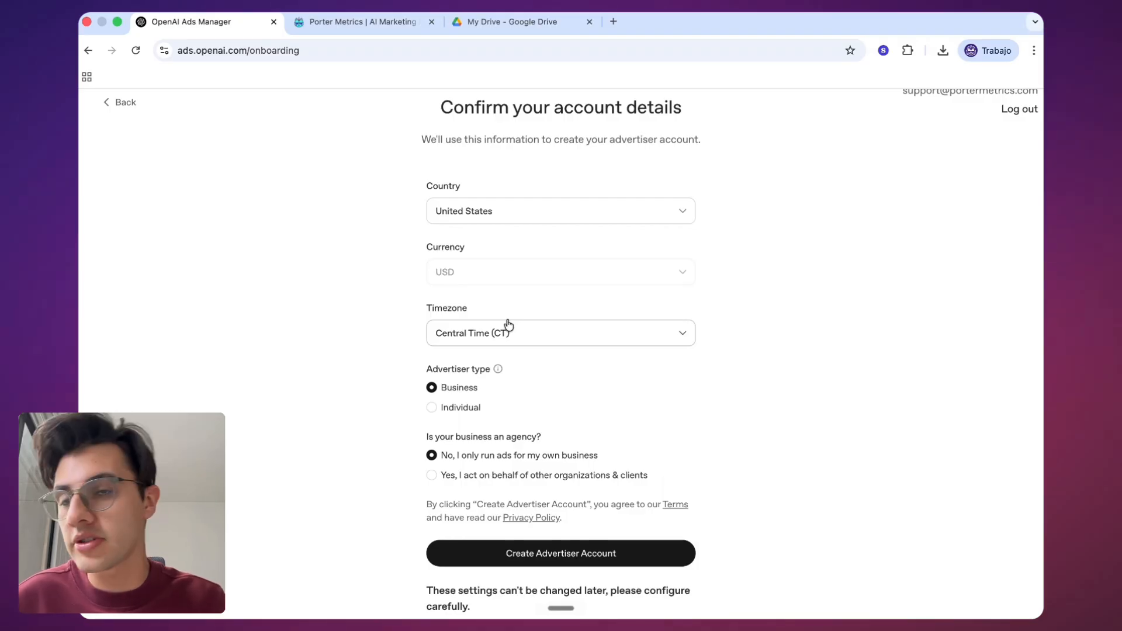
{"action": "scroll", "coordinate": [493, 274], "scroll_direction": "down", "scroll_amount": 2}
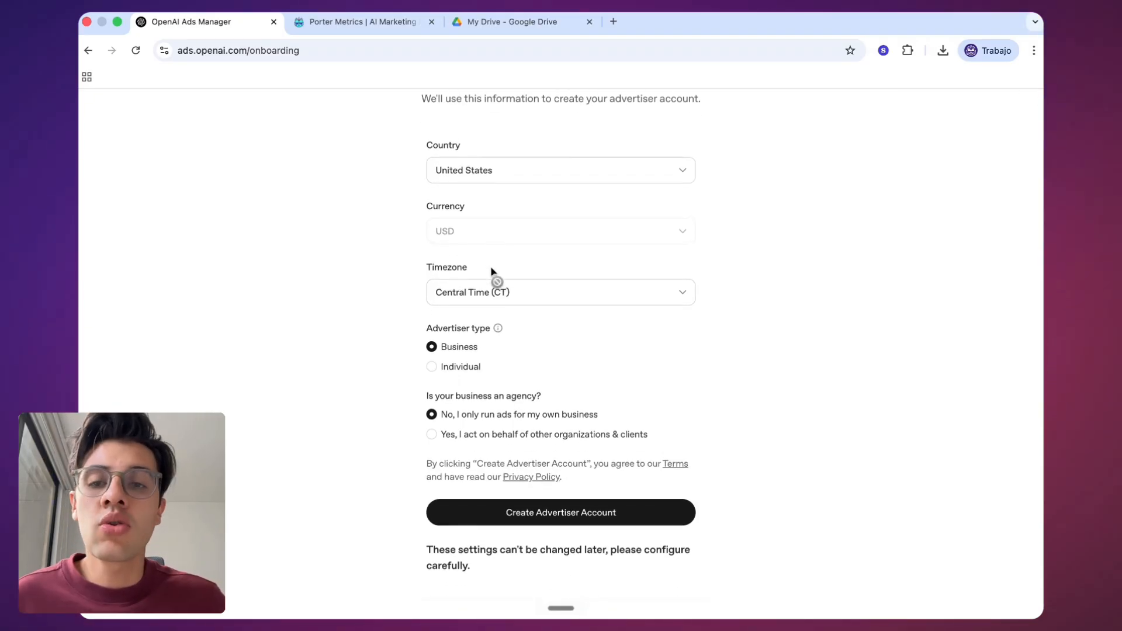
{"action": "mouse_move", "coordinate": [499, 333]}
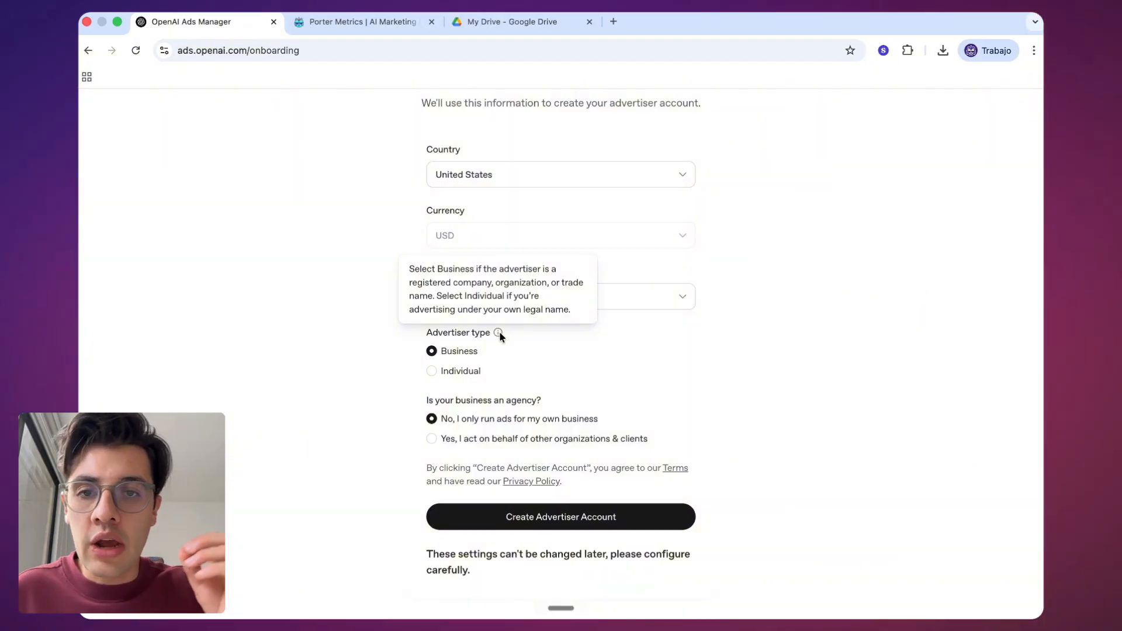
{"action": "scroll", "coordinate": [463, 557], "scroll_direction": "up", "scroll_amount": 2}
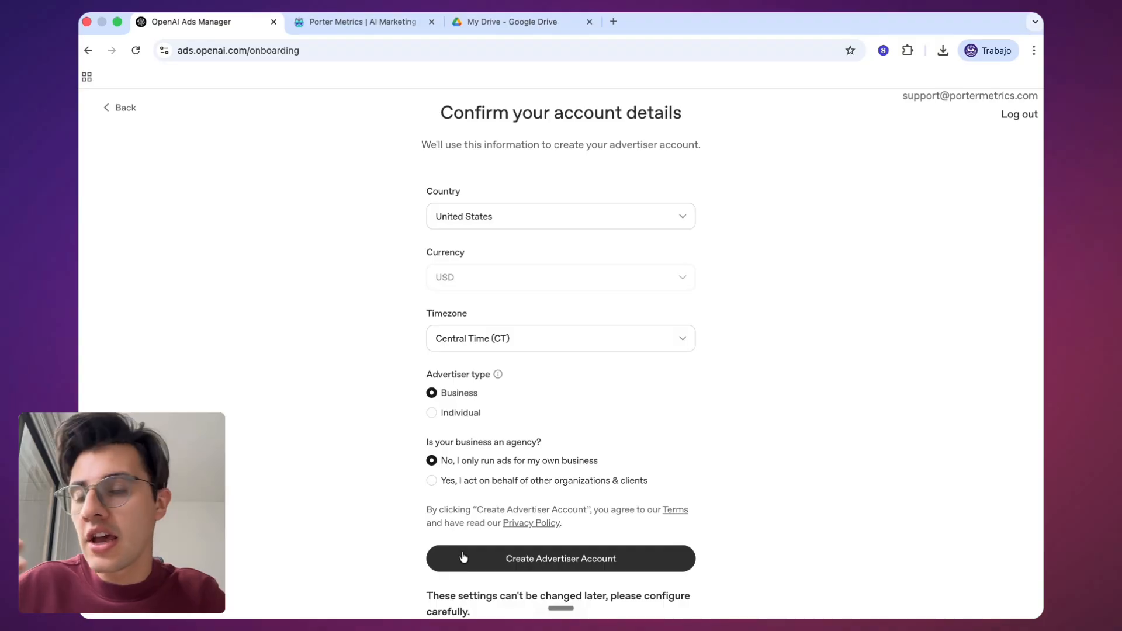
{"action": "left_click", "coordinate": [495, 566]}
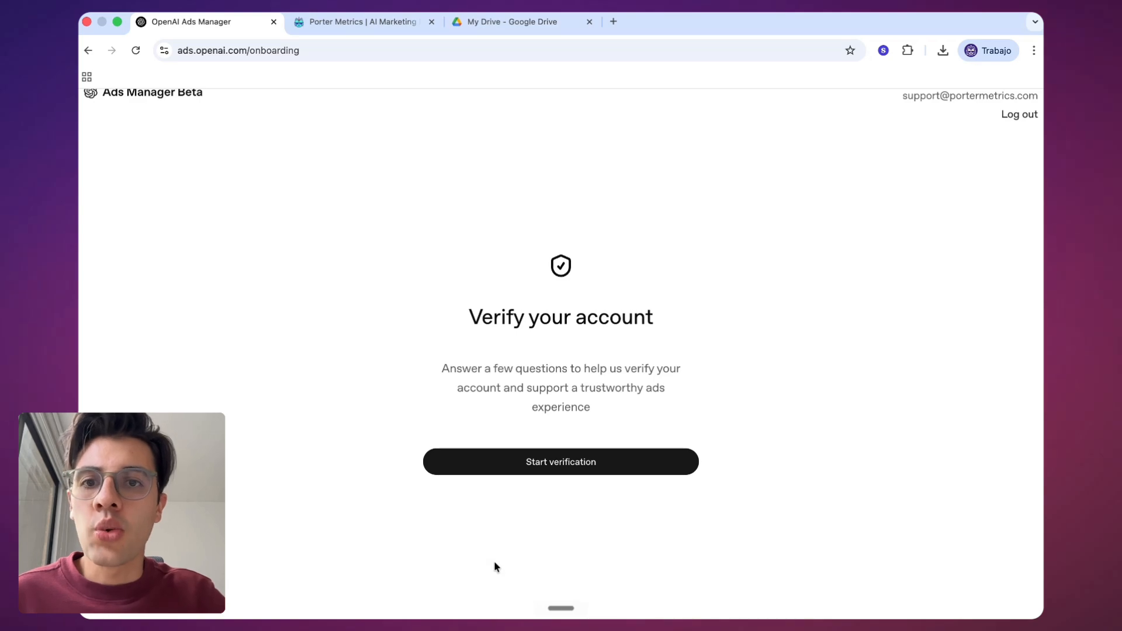
Complete the business verification by entering the company's registration number and physical address, and submit it for review.
{"action": "left_click", "coordinate": [514, 470]}
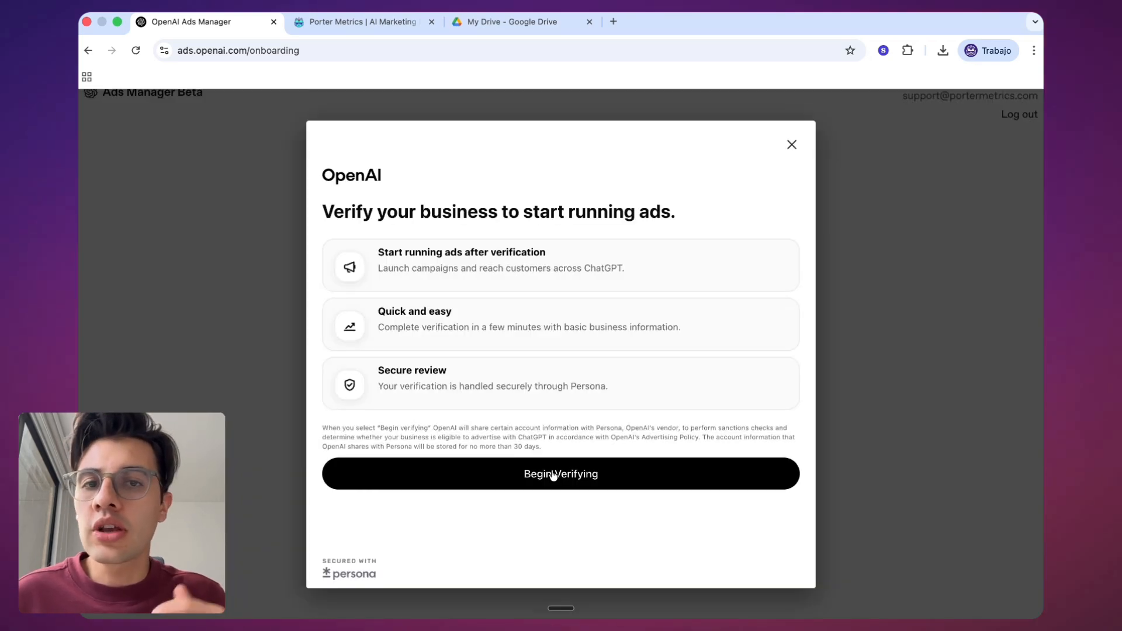
{"action": "left_click", "coordinate": [553, 474]}
{"action": "left_click", "coordinate": [451, 342]}
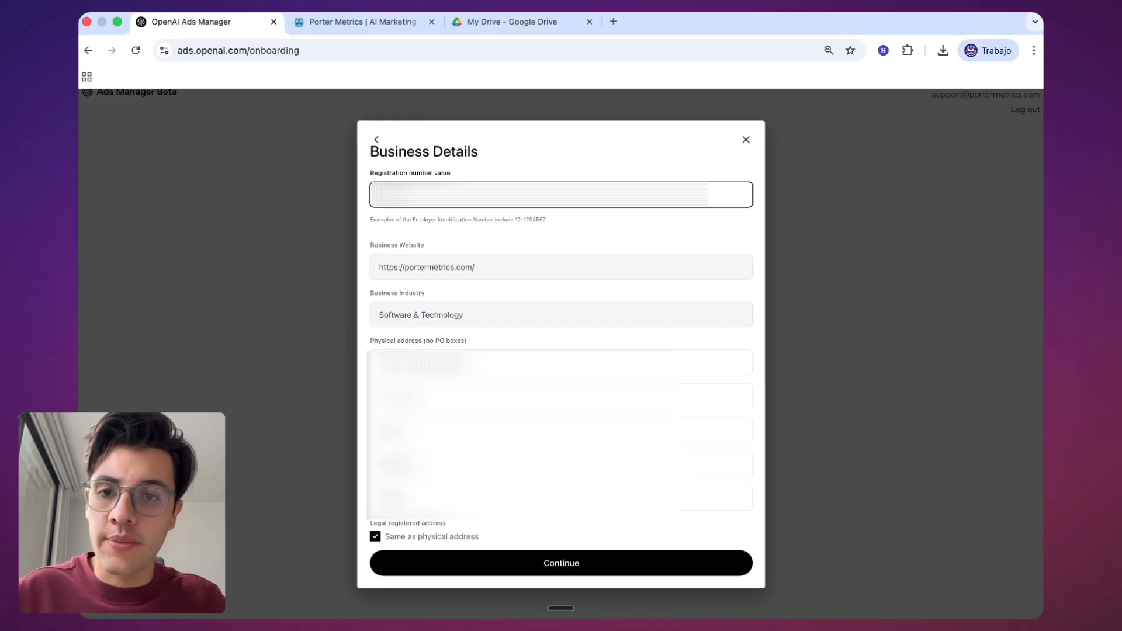
{"action": "type", "text": "..."}
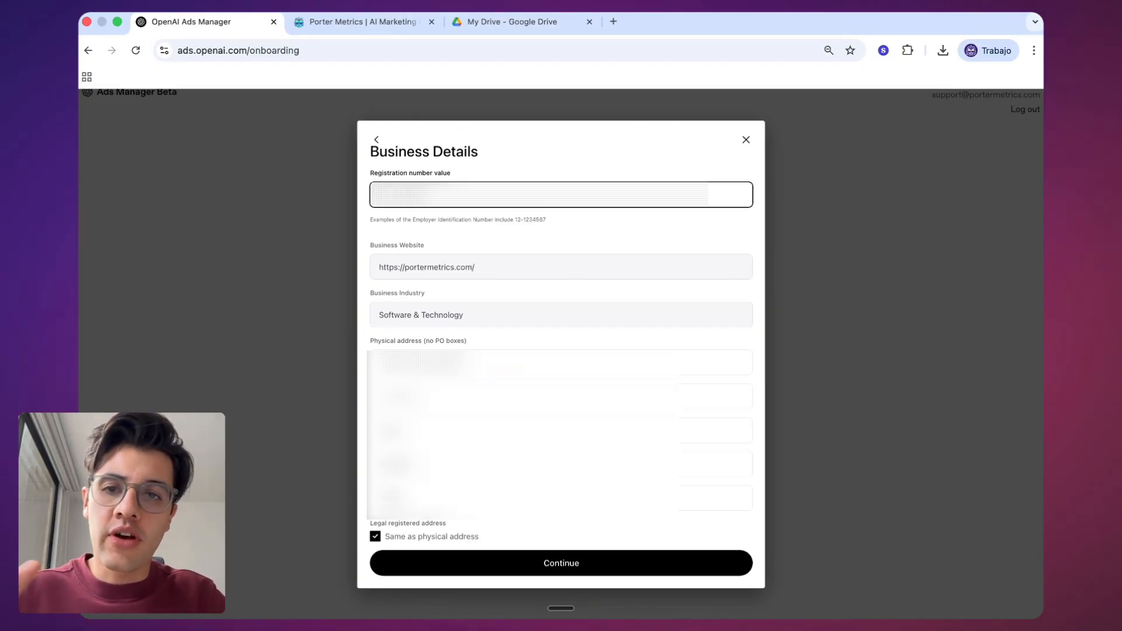
{"action": "key", "text": "Return"}
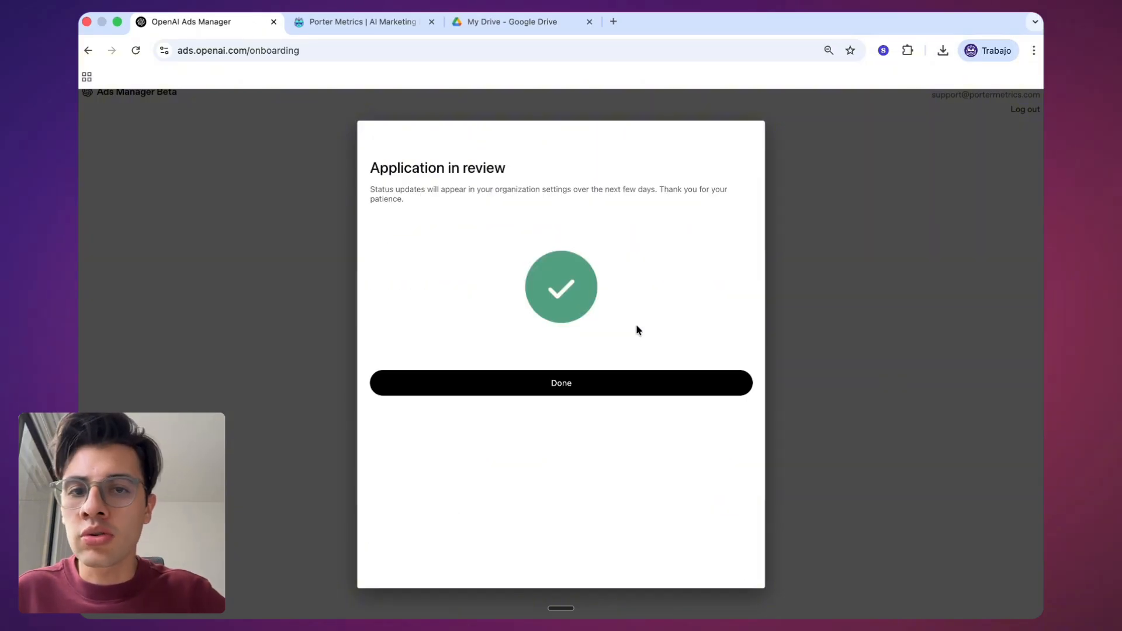
{"action": "left_click", "coordinate": [559, 383]}
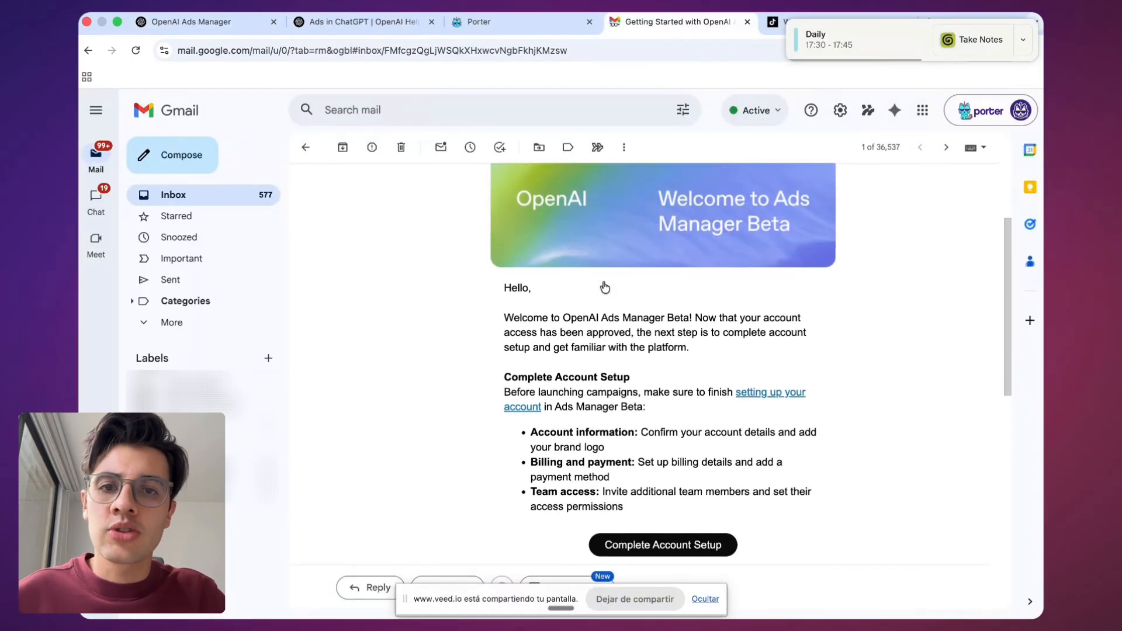
Read the Ads Manager Beta approval email in Gmail, open Ads Manager and dismiss the welcome message.
{"action": "scroll", "coordinate": [604, 287], "scroll_direction": "down", "scroll_amount": 6}
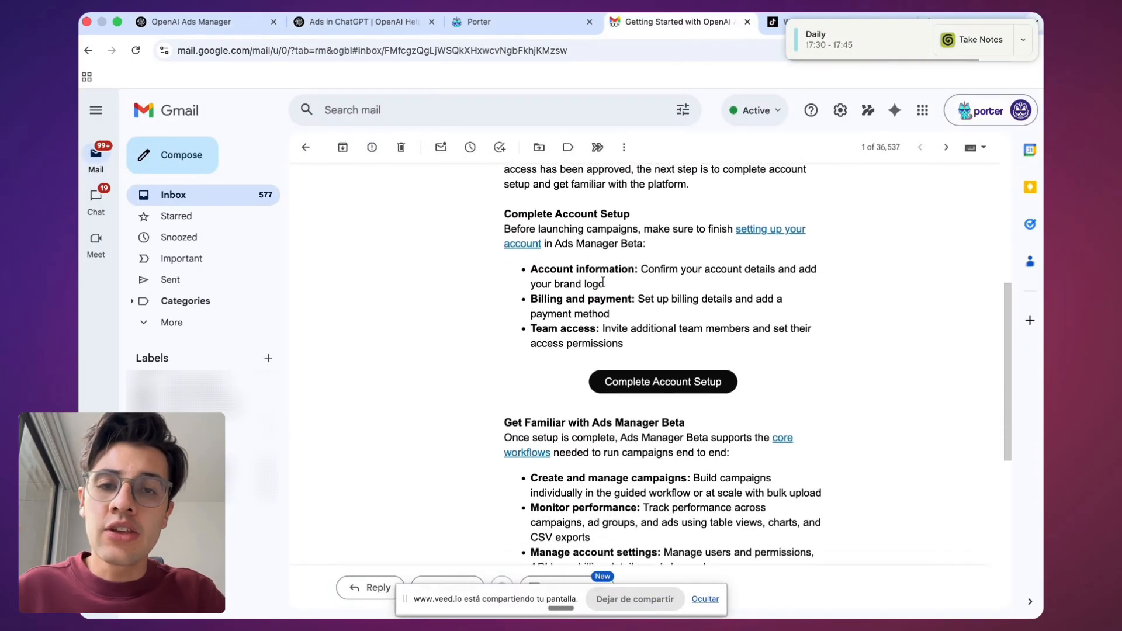
{"action": "scroll", "coordinate": [603, 282], "scroll_direction": "up", "scroll_amount": 1}
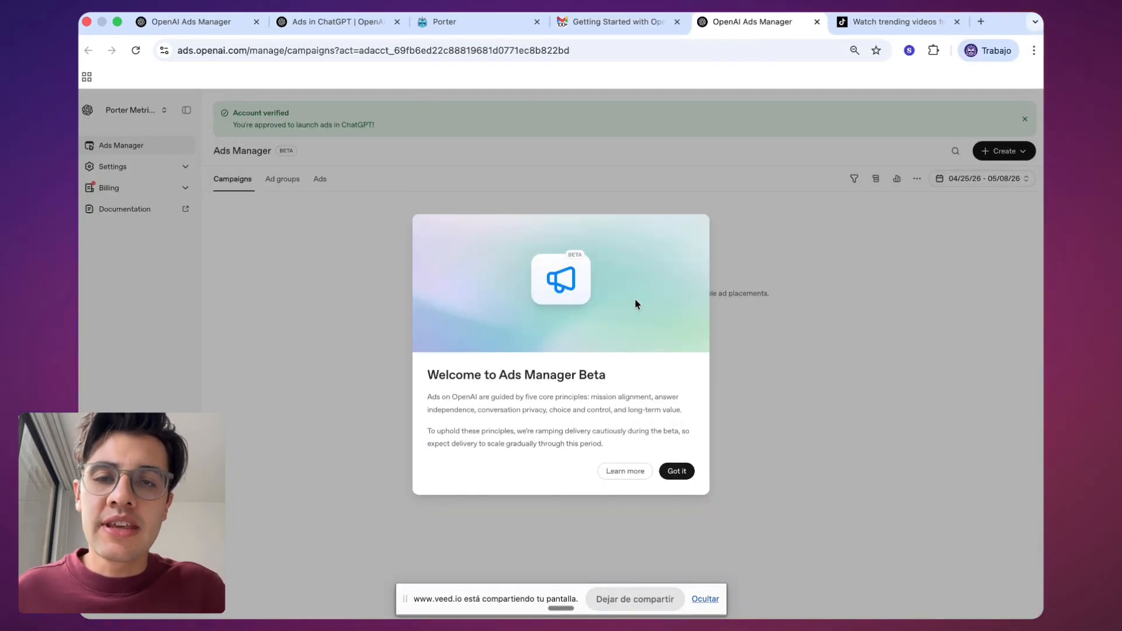
{"action": "left_click", "coordinate": [677, 471]}
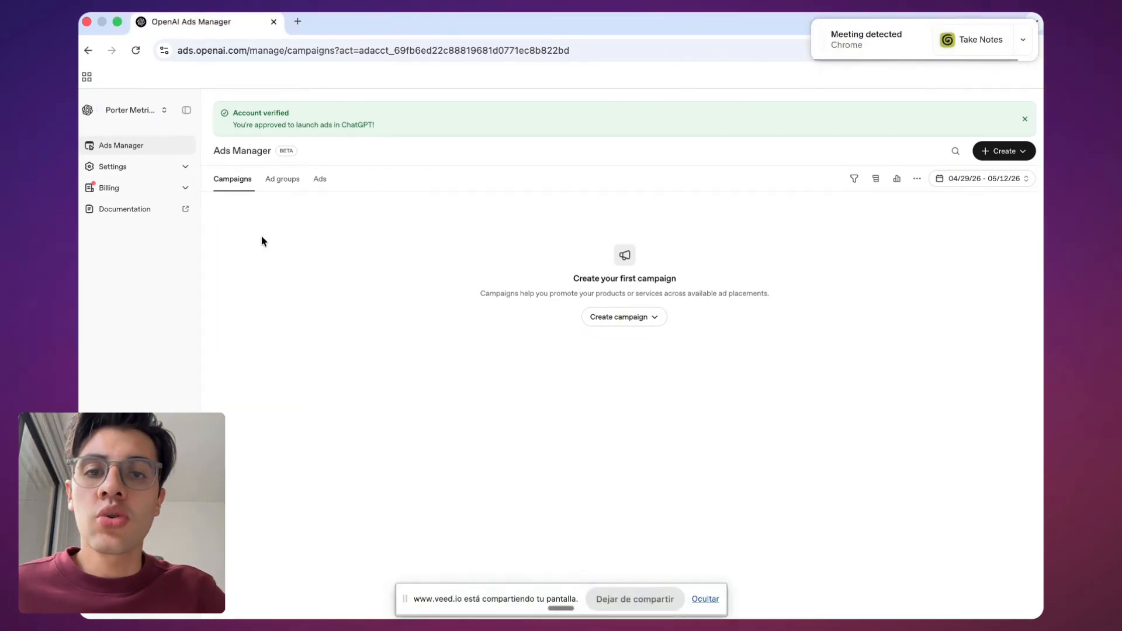
Invite a team member to the ad account by entering their email and assigning the Admin role.
{"action": "left_click", "coordinate": [117, 168]}
{"action": "left_click", "coordinate": [117, 167]}
{"action": "left_click", "coordinate": [126, 211]}
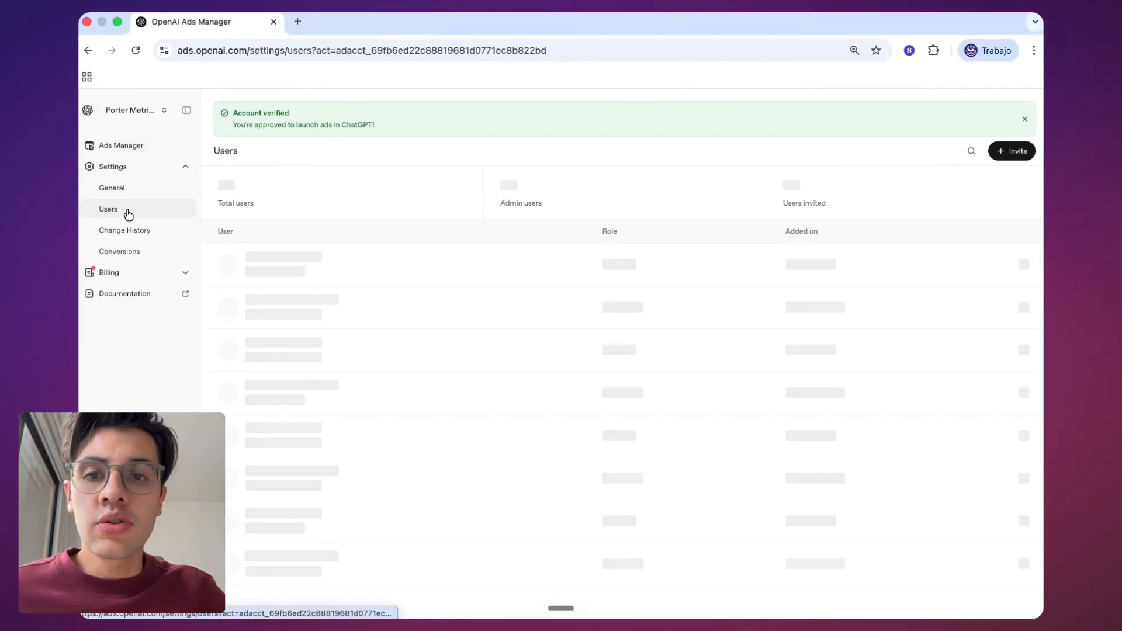
{"action": "left_click", "coordinate": [1007, 152]}
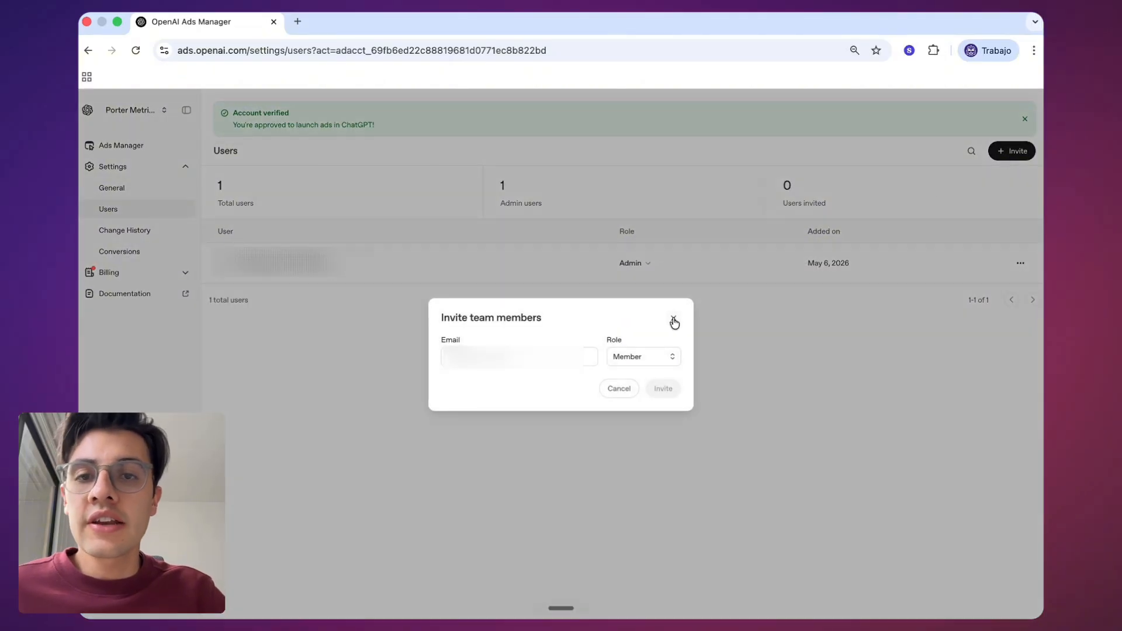
{"action": "left_click", "coordinate": [634, 357]}
{"action": "left_click", "coordinate": [637, 389]}
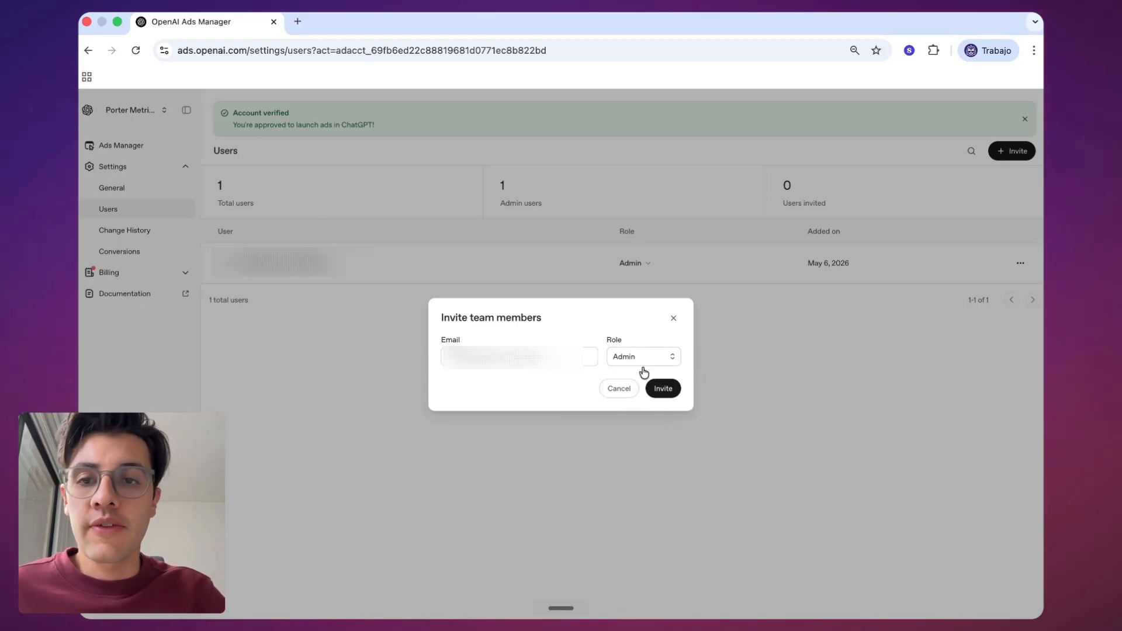
{"action": "left_click", "coordinate": [666, 393]}
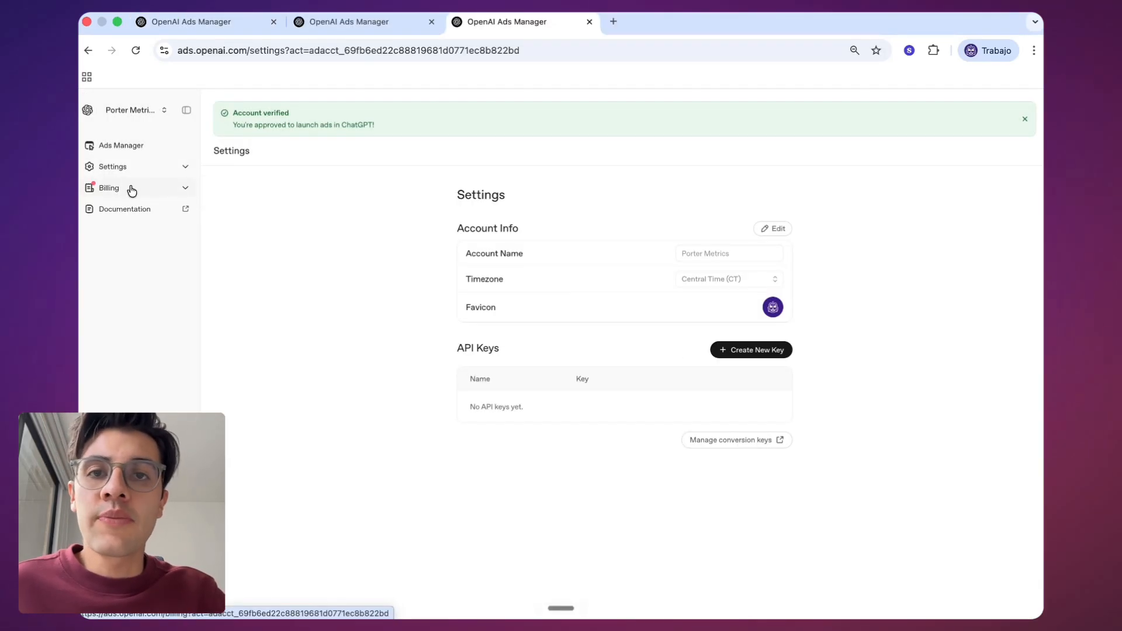
Set up the billing profile with a payment method, the business name Porter Metrics, the address and an invoice delivery email.
{"action": "left_click", "coordinate": [119, 188]}
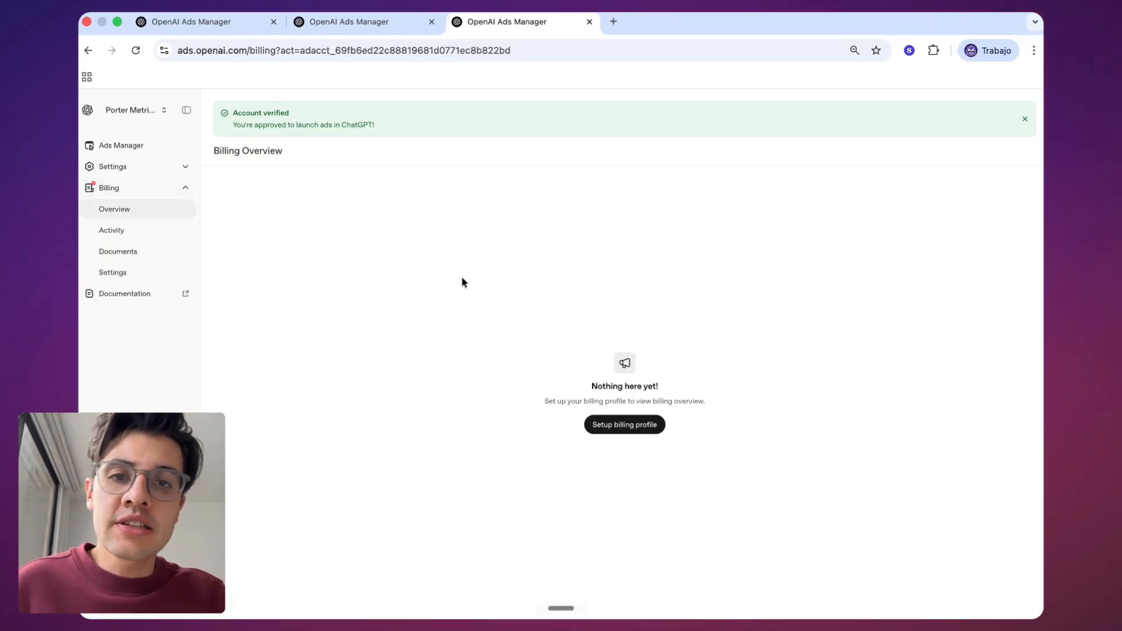
{"action": "left_click", "coordinate": [140, 274]}
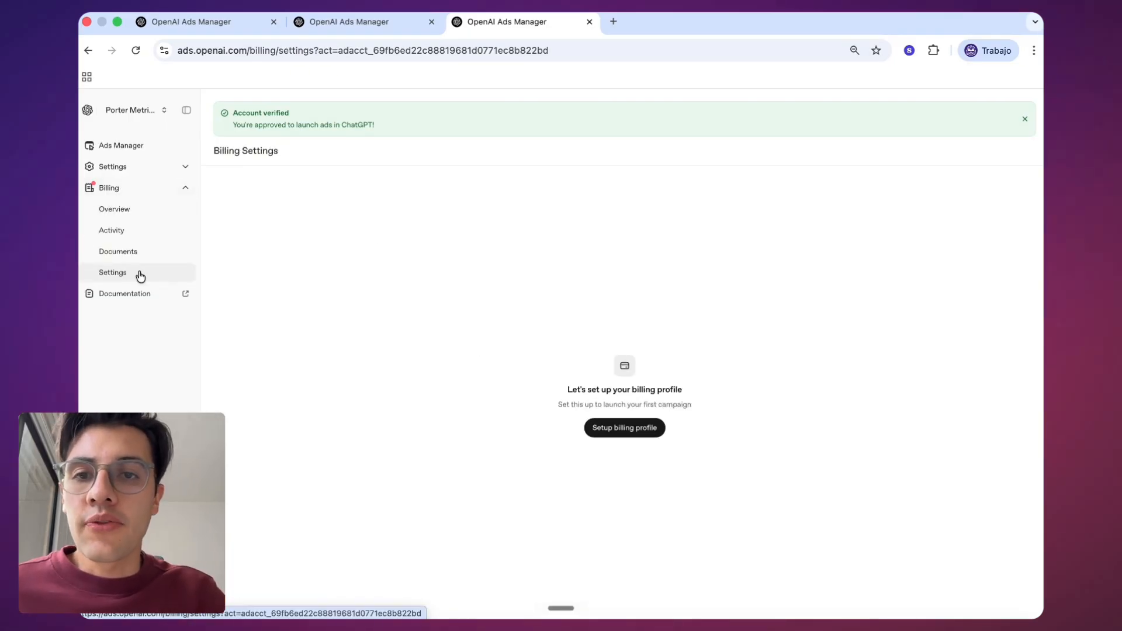
{"action": "left_click", "coordinate": [624, 428]}
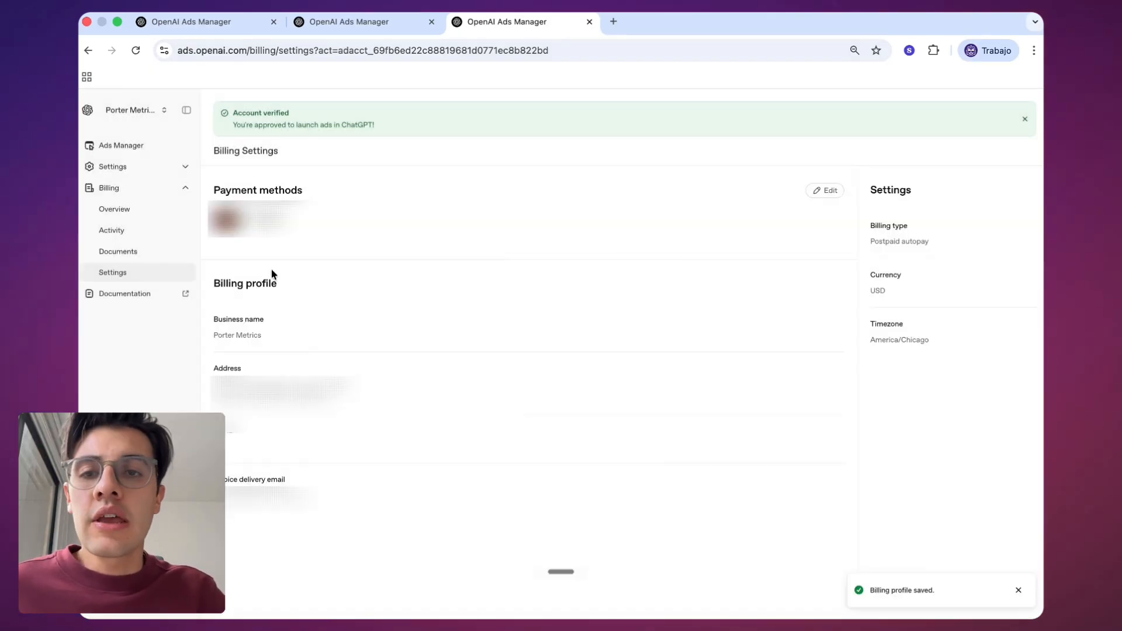
Review the billing overview for the balance, next automatic payment and billing threshold, and dismiss the account verification notice.
{"action": "left_click", "coordinate": [102, 210]}
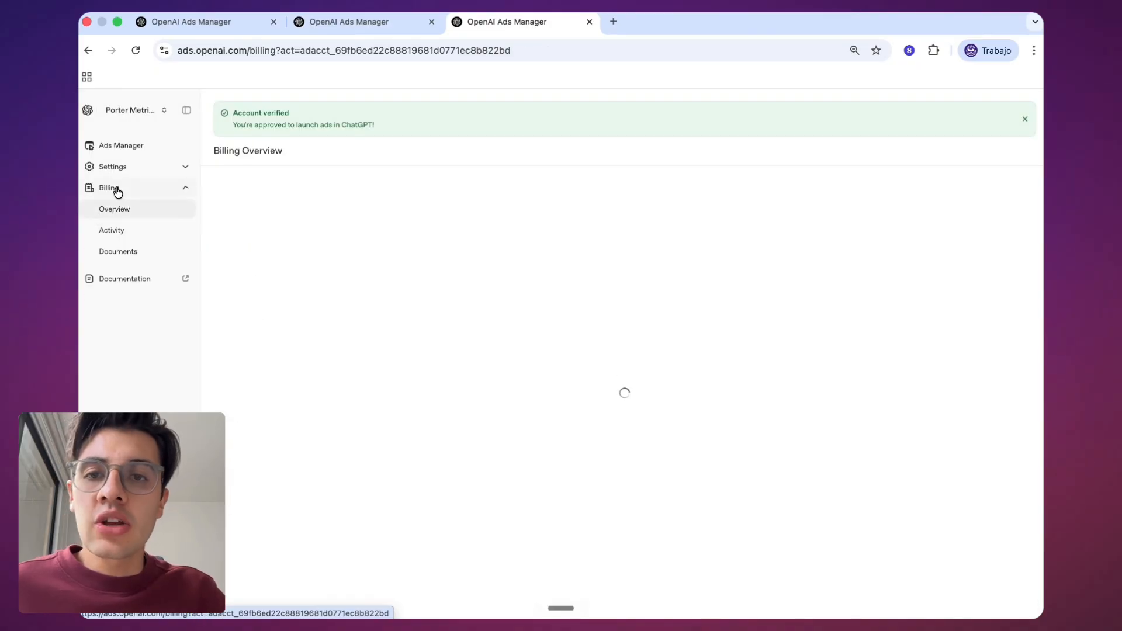
{"action": "left_click", "coordinate": [114, 188]}
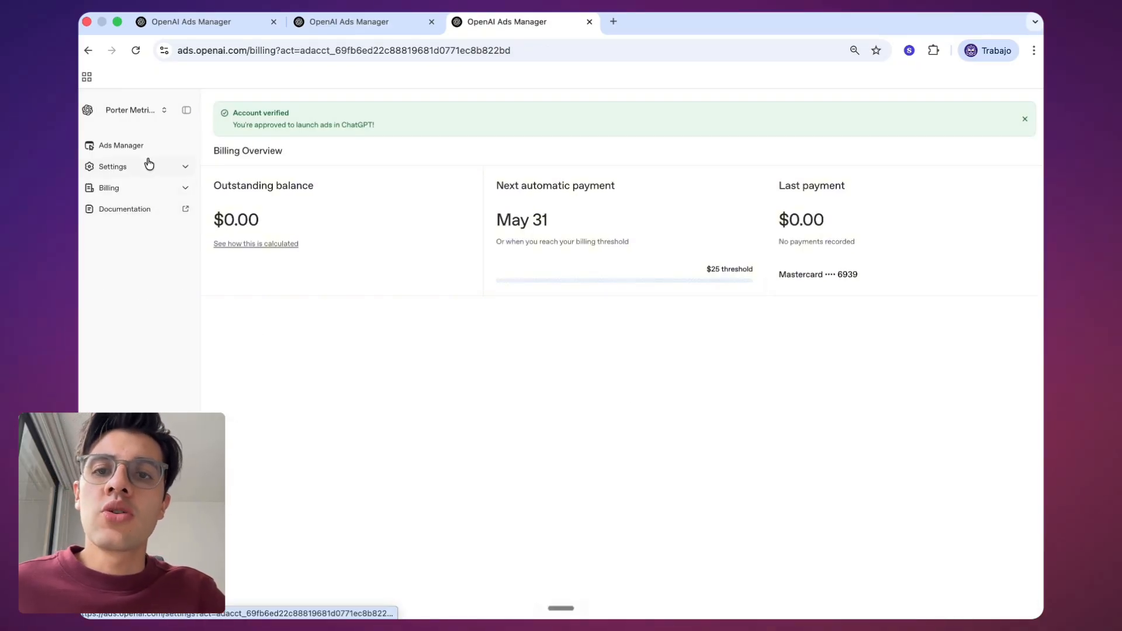
{"action": "left_click", "coordinate": [175, 188]}
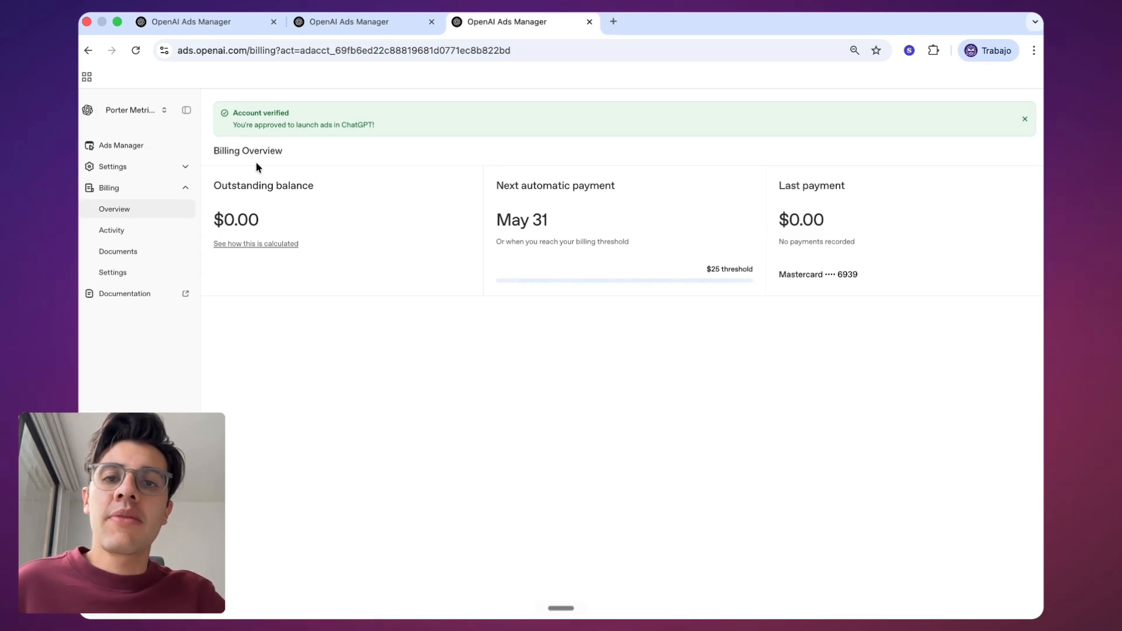
{"action": "left_click", "coordinate": [1025, 119]}
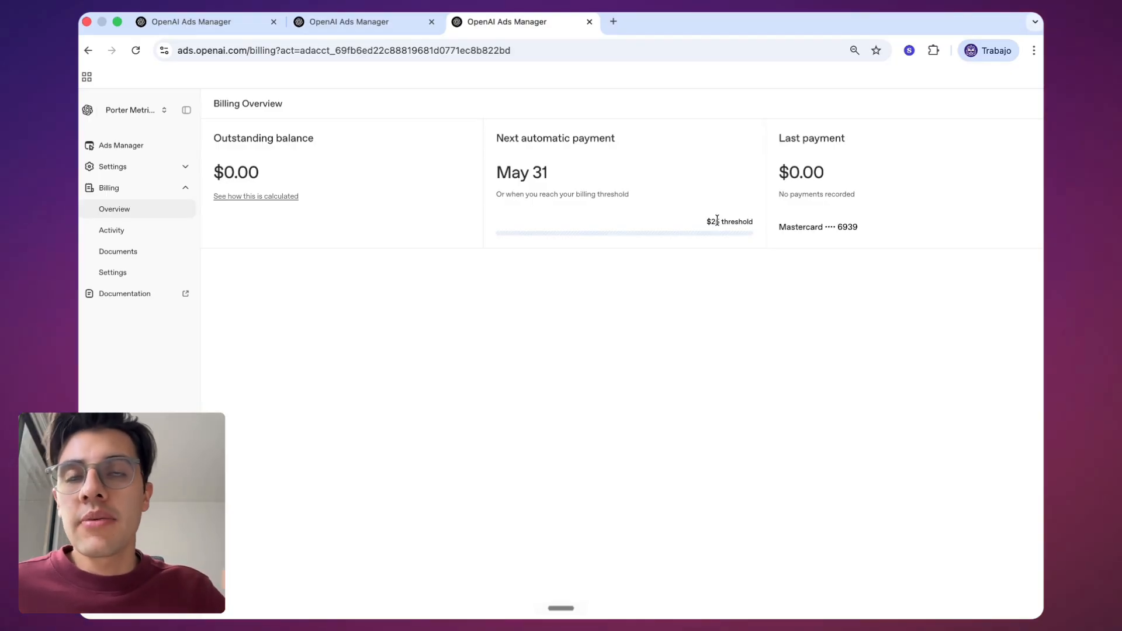
Start a new campaign named Porter Metrics MCP with Clicks as its objective.
{"action": "left_click", "coordinate": [114, 146]}
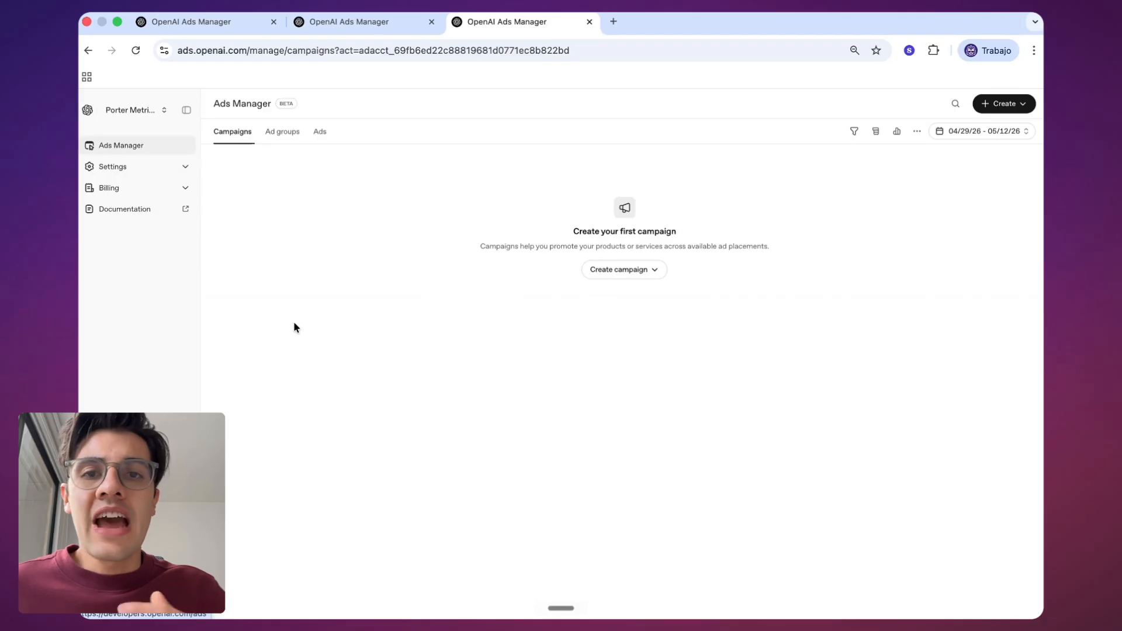
{"action": "left_click", "coordinate": [991, 108]}
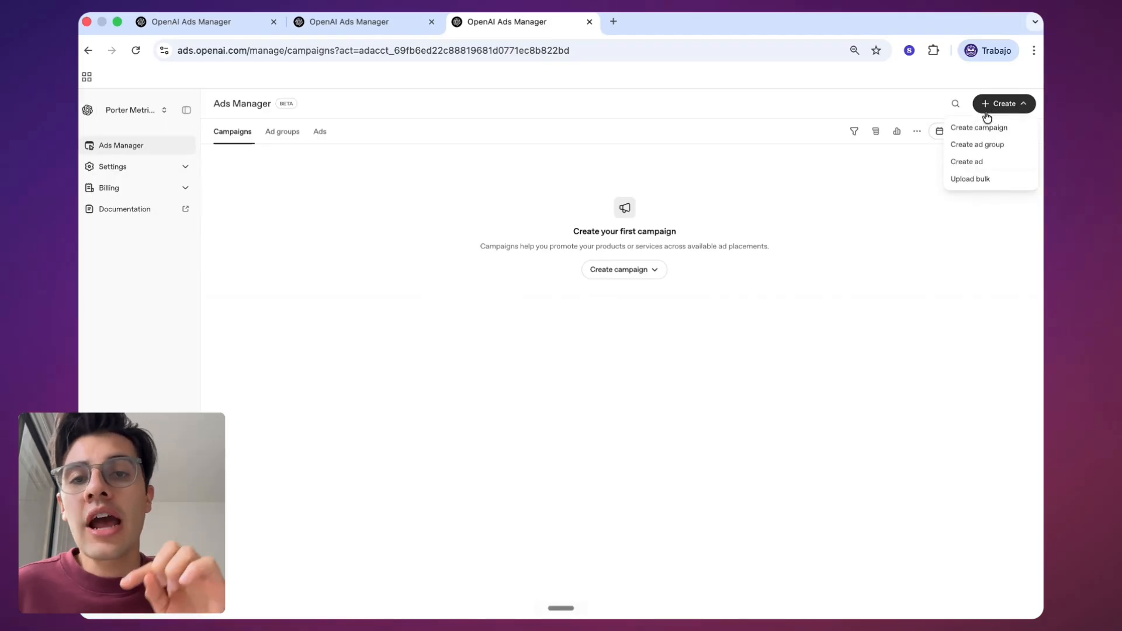
{"action": "left_click", "coordinate": [965, 135]}
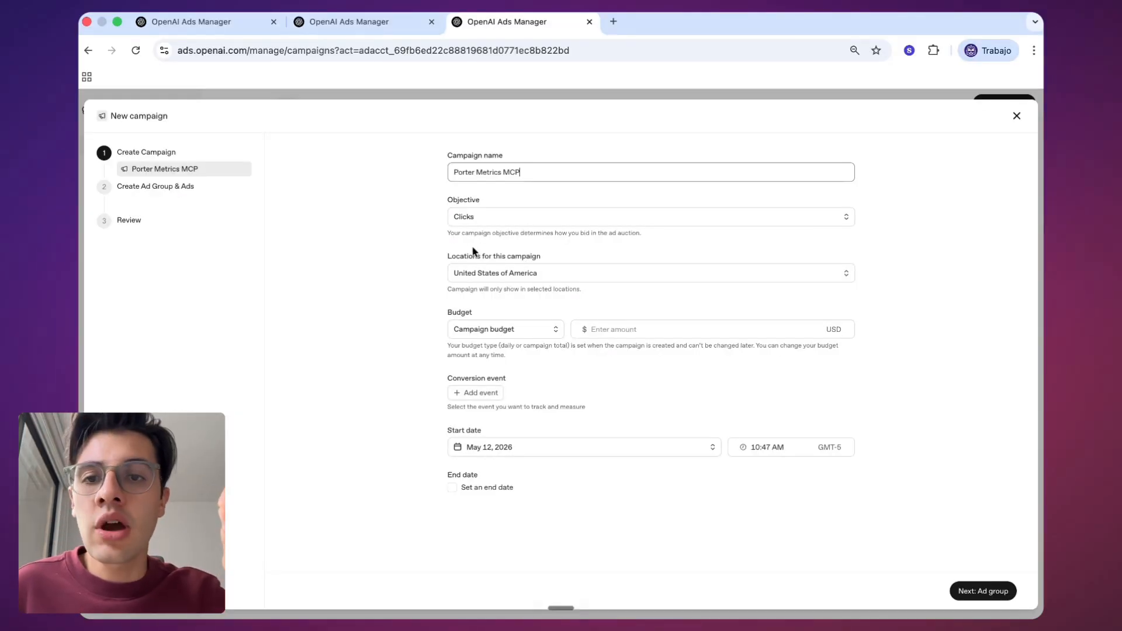
{"action": "left_click", "coordinate": [478, 221]}
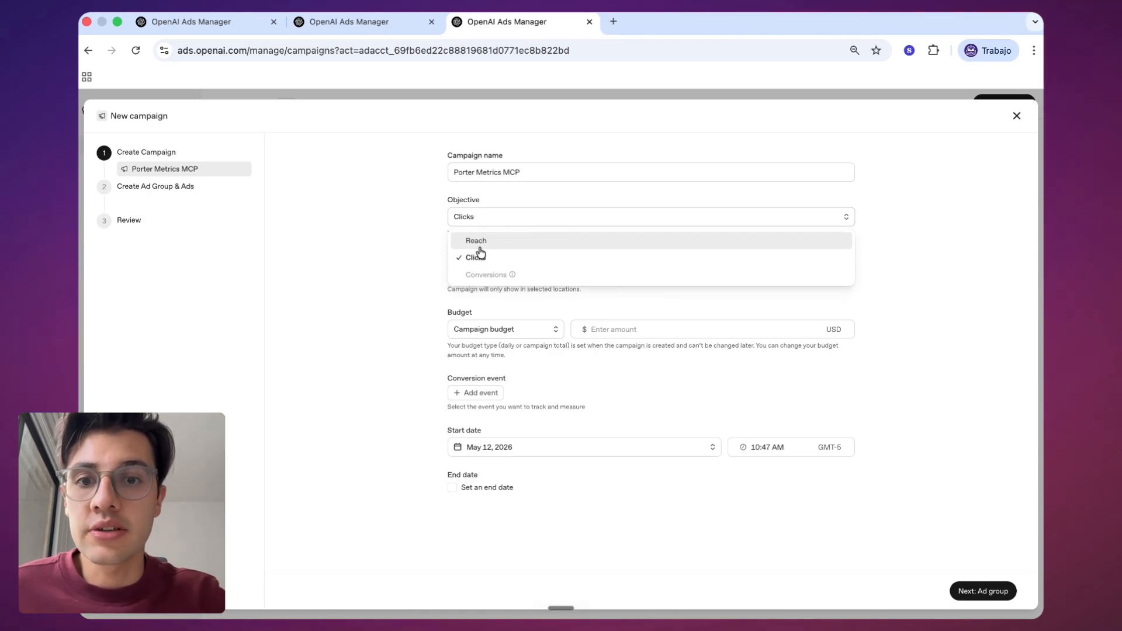
{"action": "left_click", "coordinate": [476, 256]}
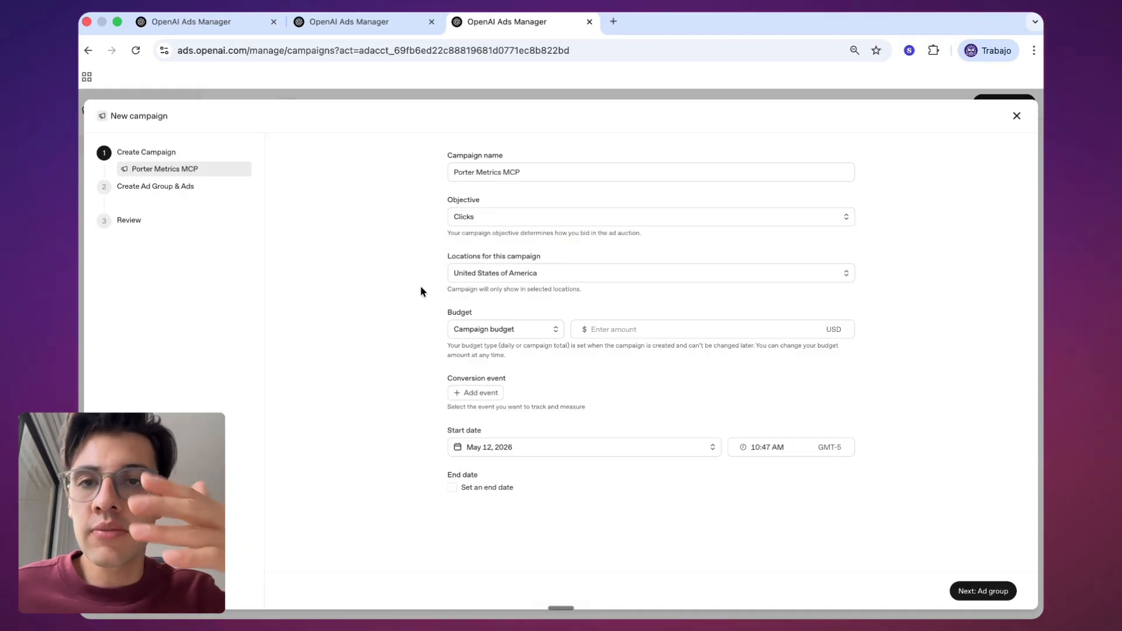
Set the campaign budget to 12 USD.
{"action": "left_click", "coordinate": [594, 329]}
{"action": "type", "text": "10"}
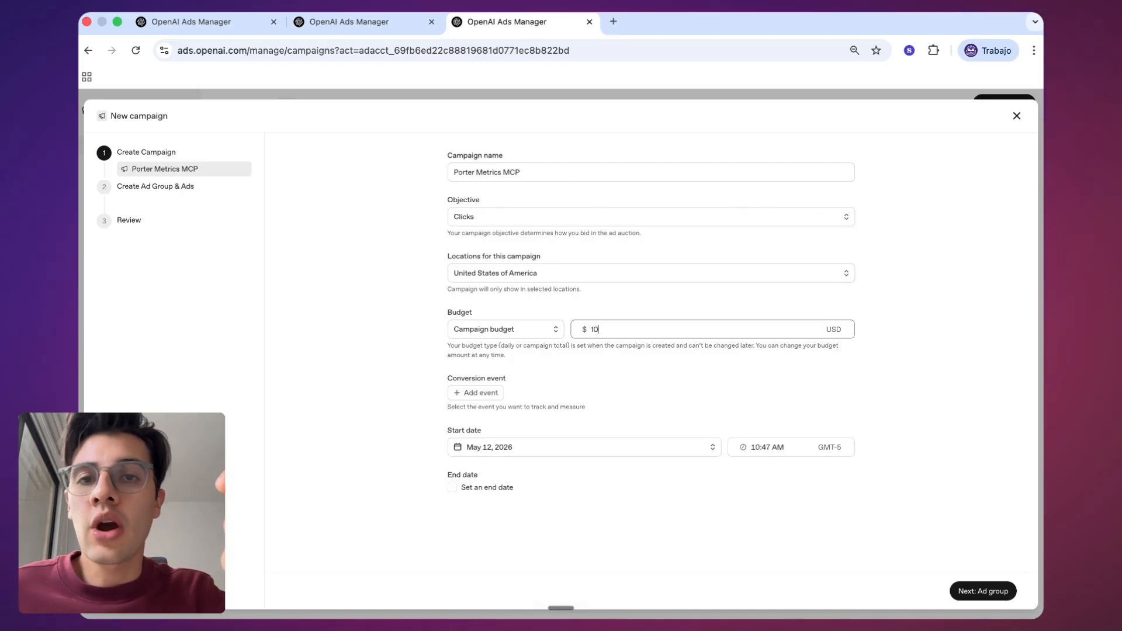
{"action": "key", "text": "BackSpace"}
{"action": "key", "text": "BackSpace"}
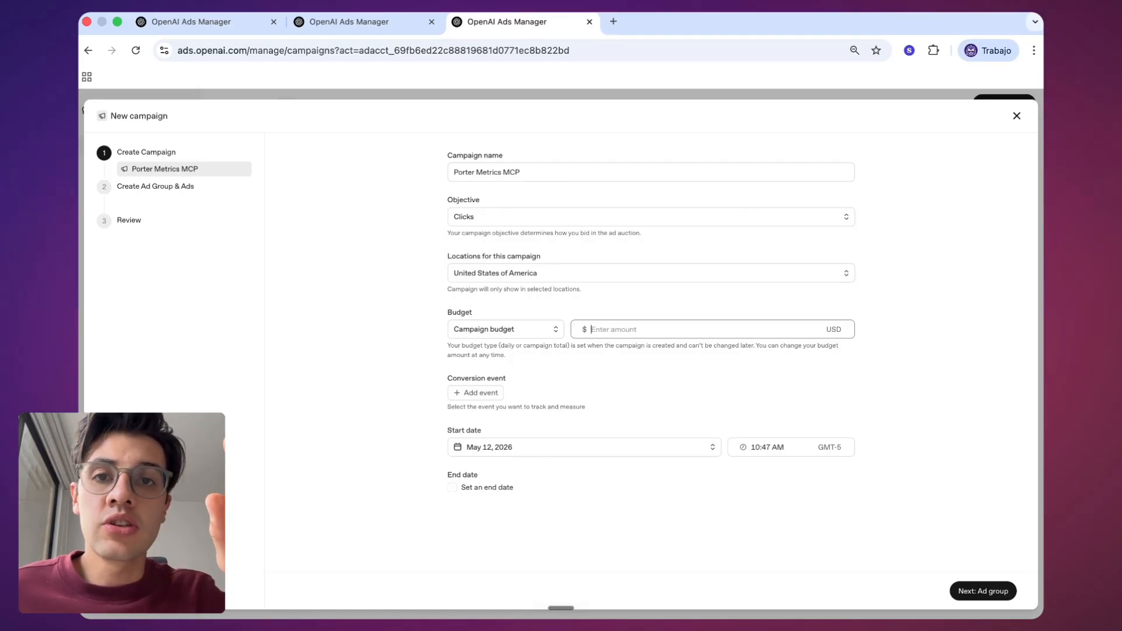
{"action": "type", "text": "12"}
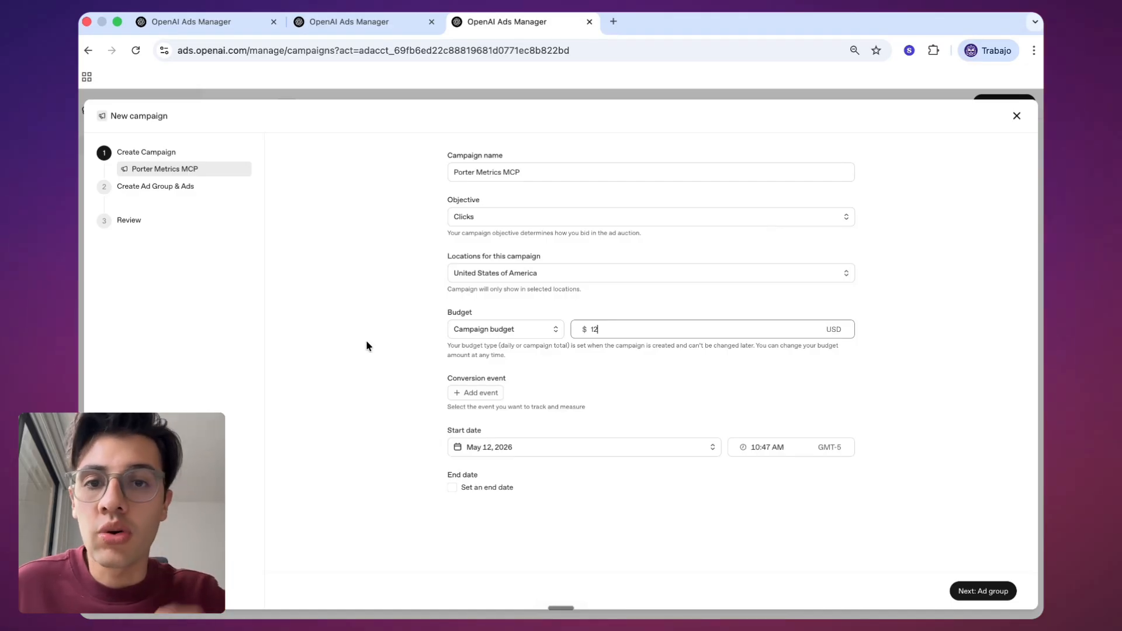
{"action": "left_click", "coordinate": [366, 342]}
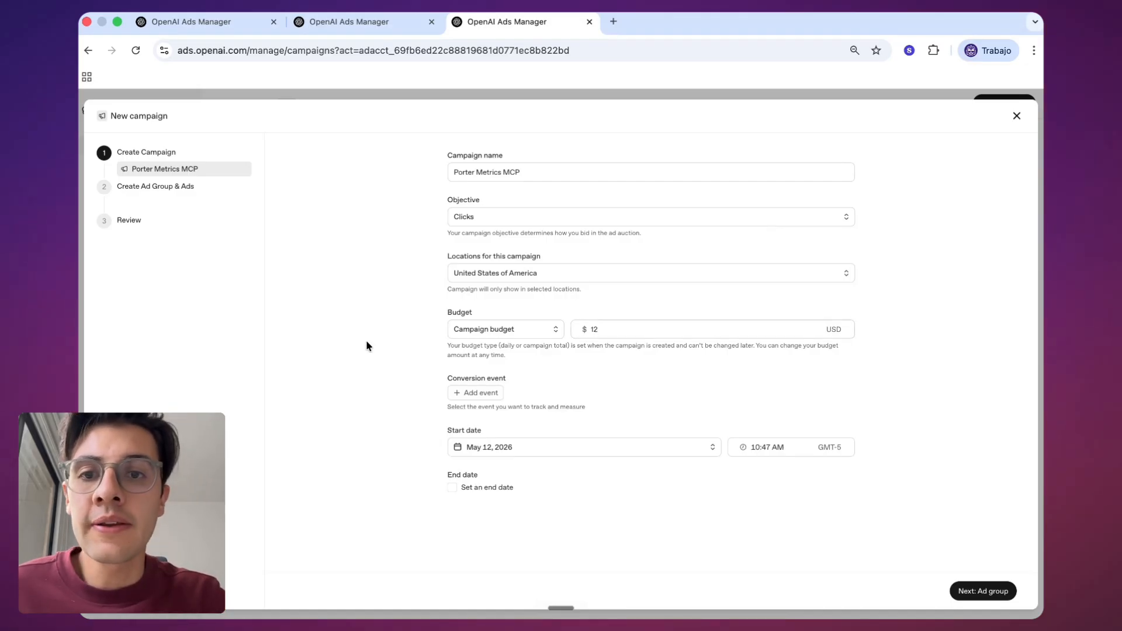
{"action": "left_click", "coordinate": [466, 390]}
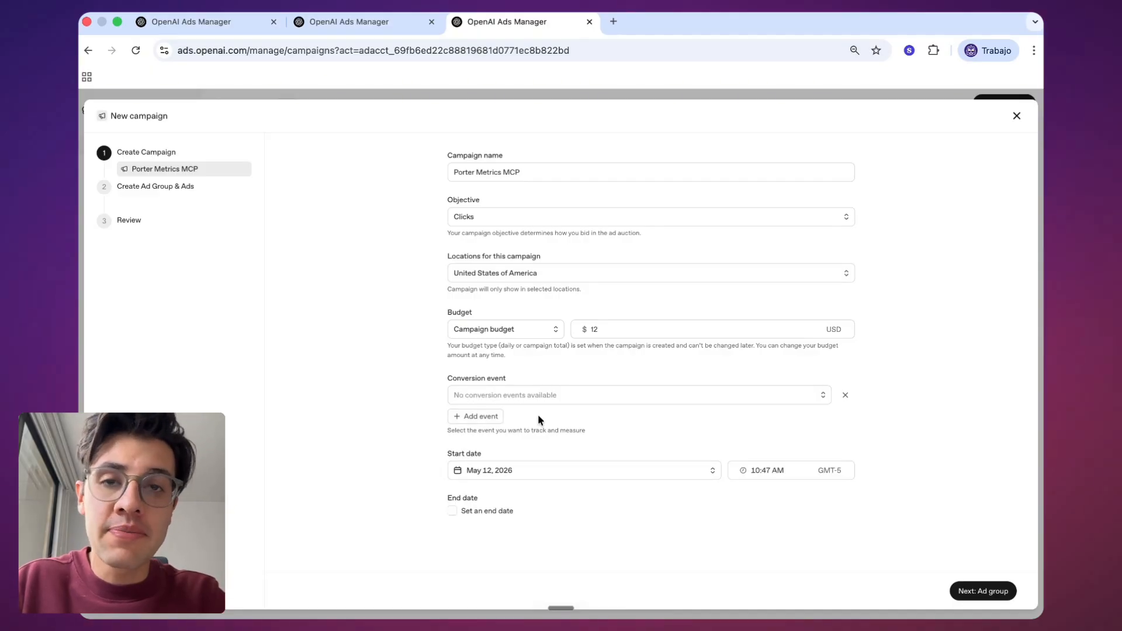
{"action": "left_click", "coordinate": [622, 392]}
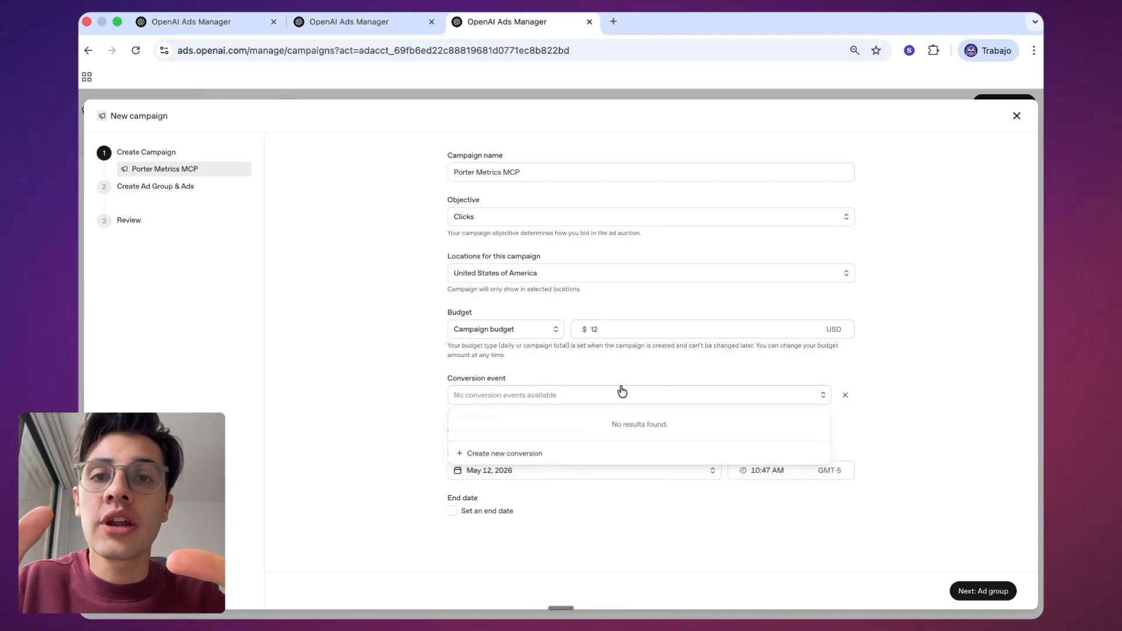
{"action": "left_click", "coordinate": [514, 454]}
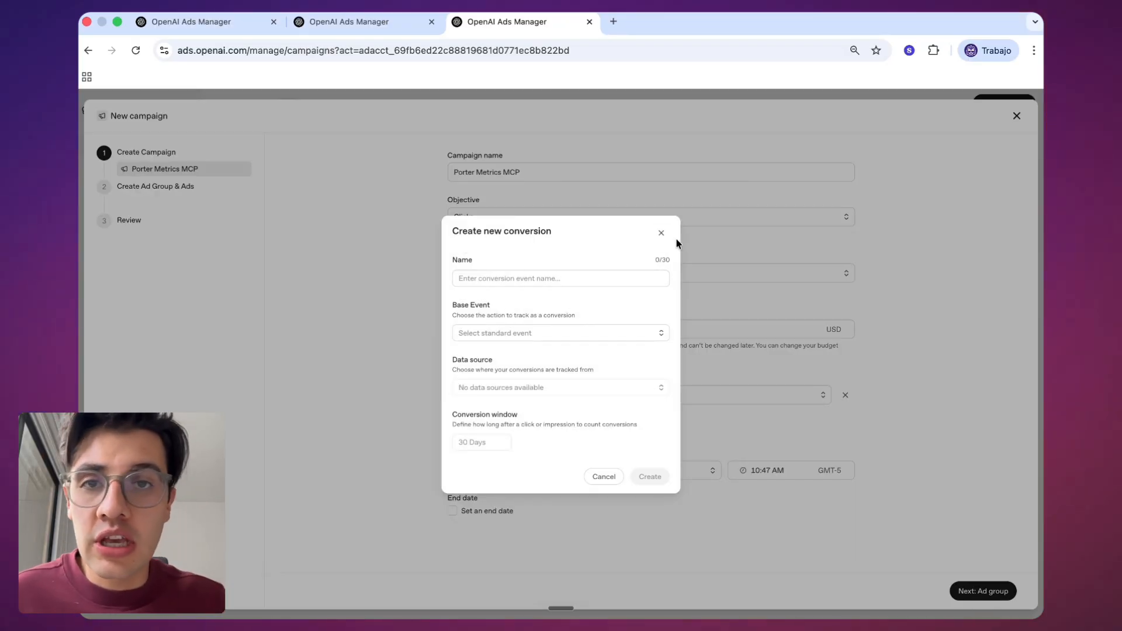
{"action": "left_click", "coordinate": [661, 233]}
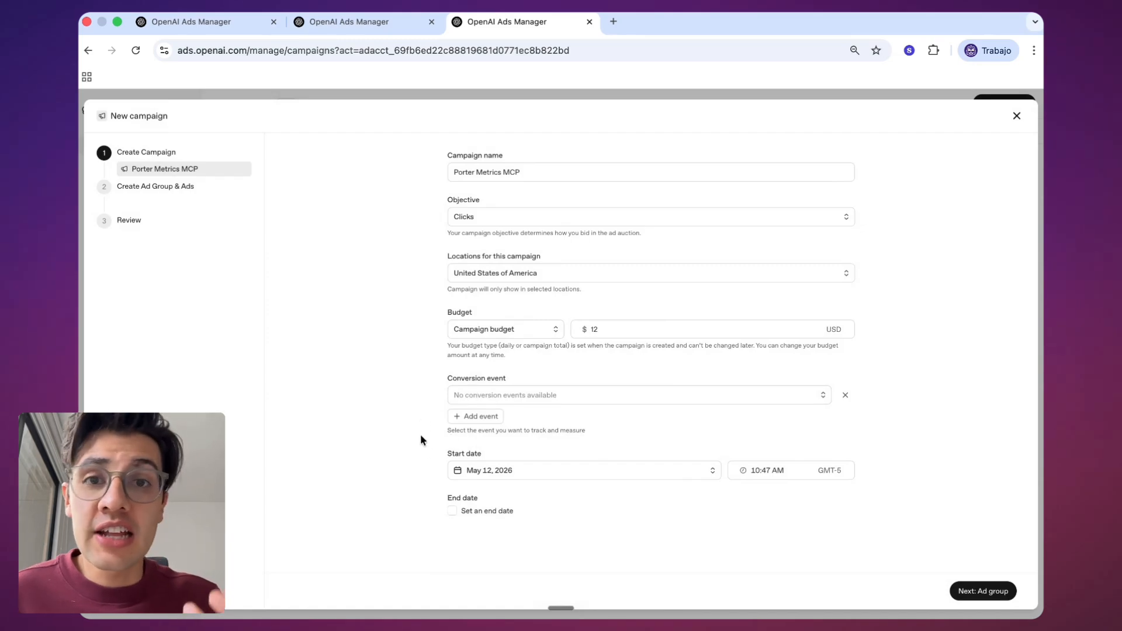
{"action": "left_click", "coordinate": [844, 394]}
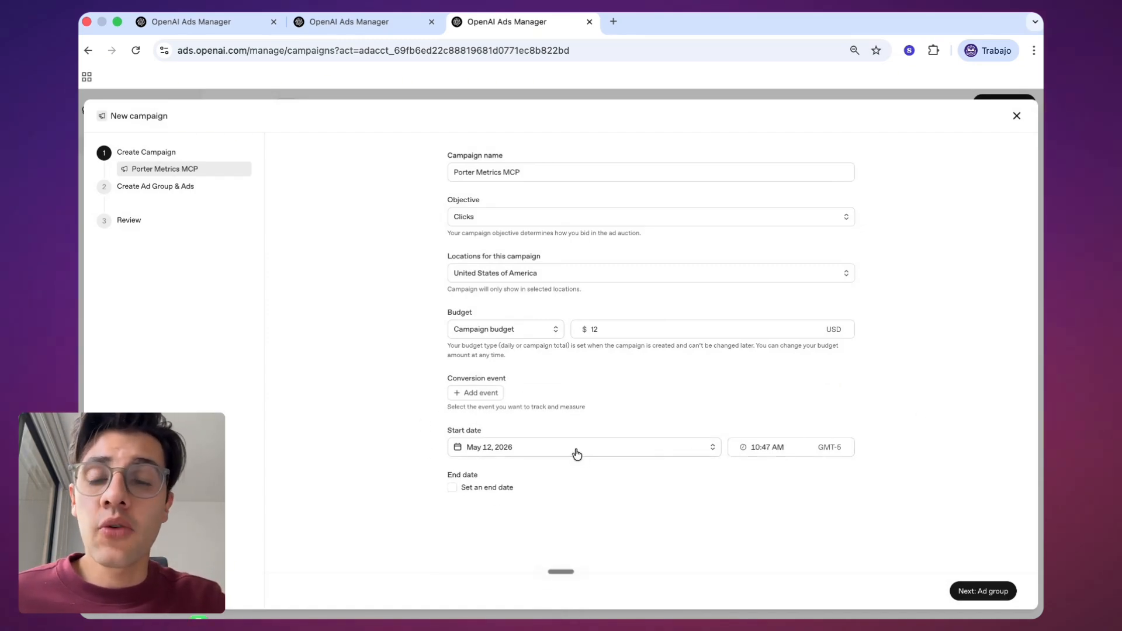
Set the campaign's start time on May 12, 2026 to 12:00 AM and proceed to the ad group setup.
{"action": "left_click", "coordinate": [758, 449]}
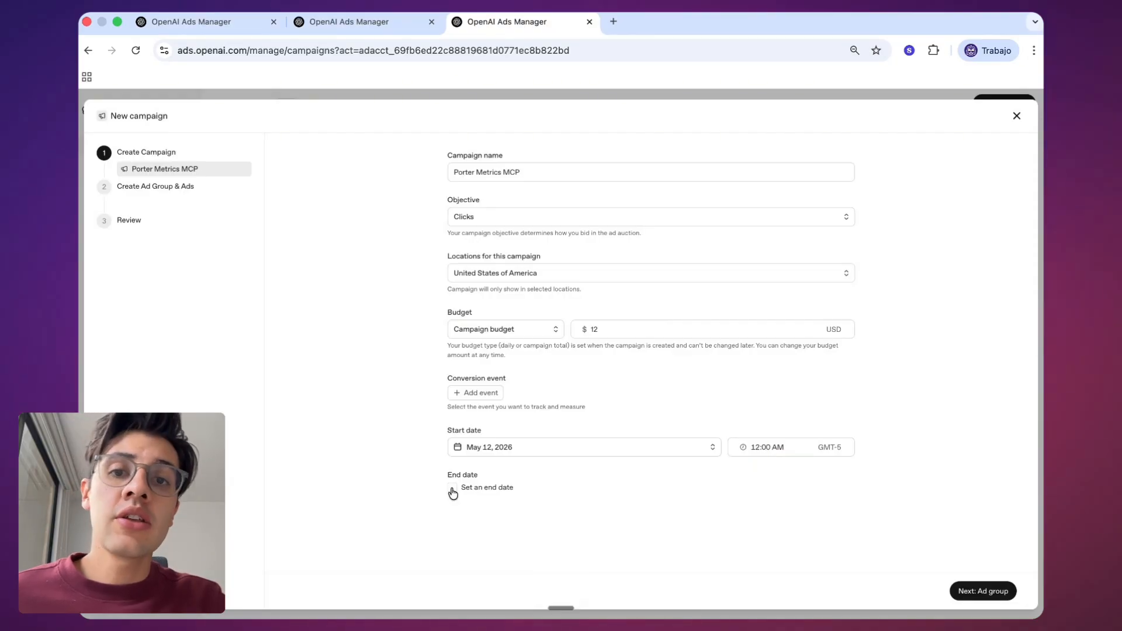
{"action": "left_click", "coordinate": [975, 592]}
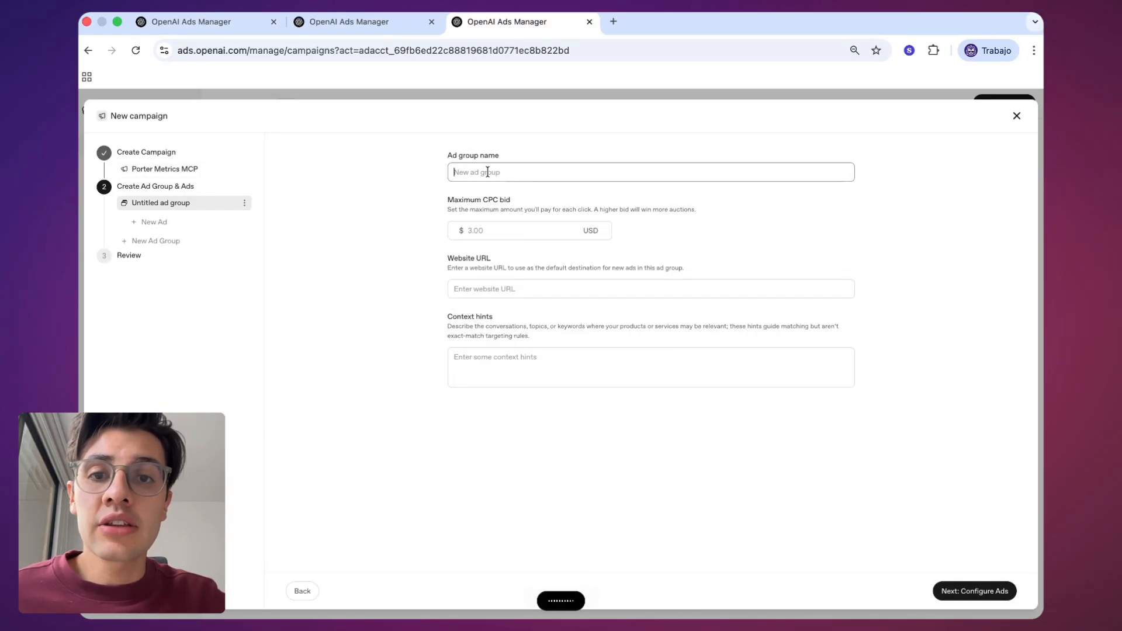
Name the ad group Google Ads MCP and set its maximum CPC bid to 3 USD.
{"action": "type", "text": "Google Ads/MCP"}
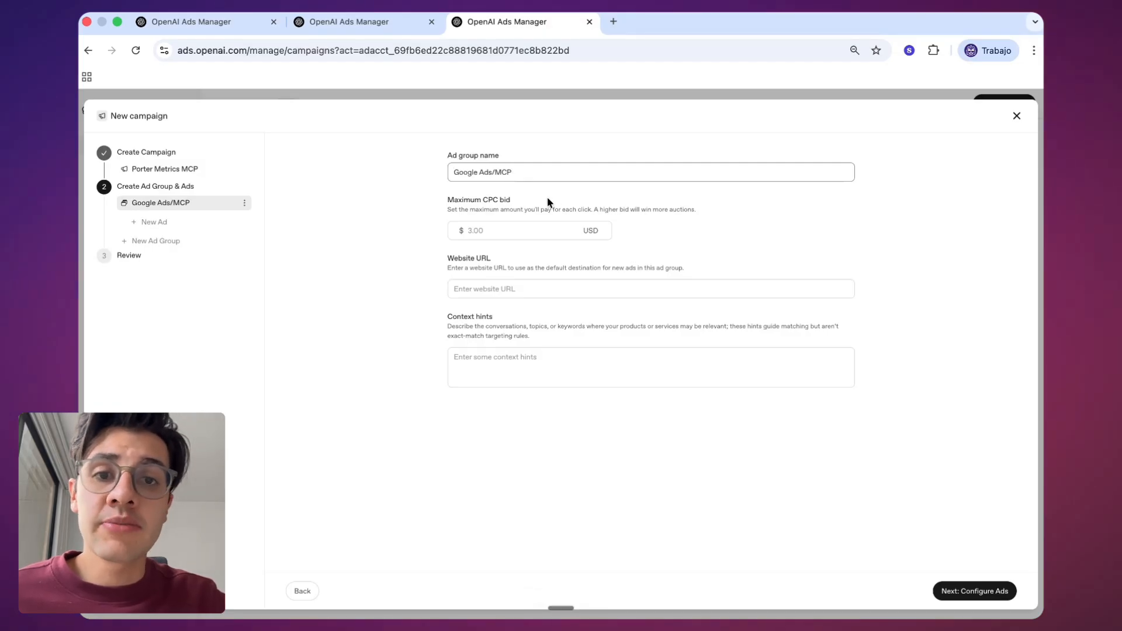
{"action": "left_click", "coordinate": [495, 174]}
{"action": "key", "text": "BackSpace"}
{"action": "left_click", "coordinate": [482, 231]}
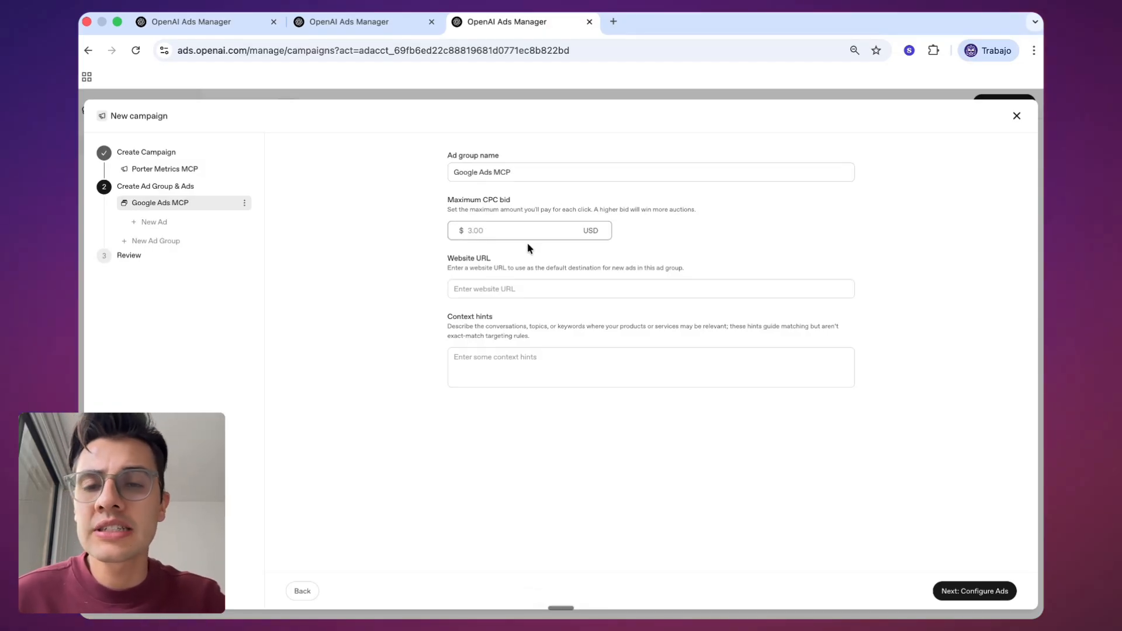
{"action": "type", "text": "3"}
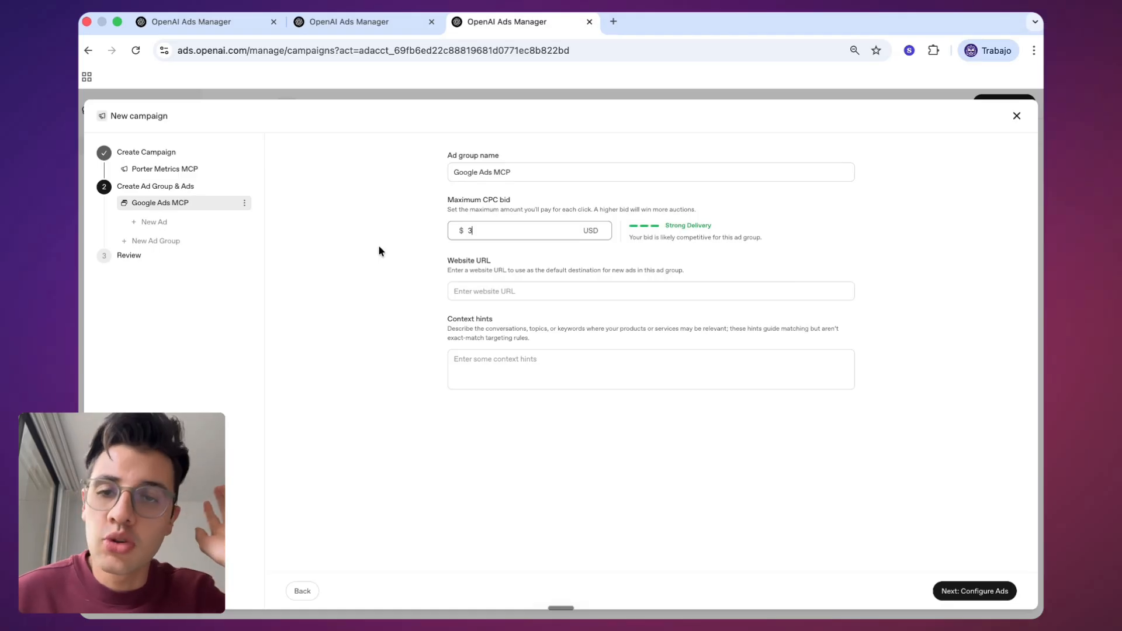
{"action": "left_click", "coordinate": [460, 290]}
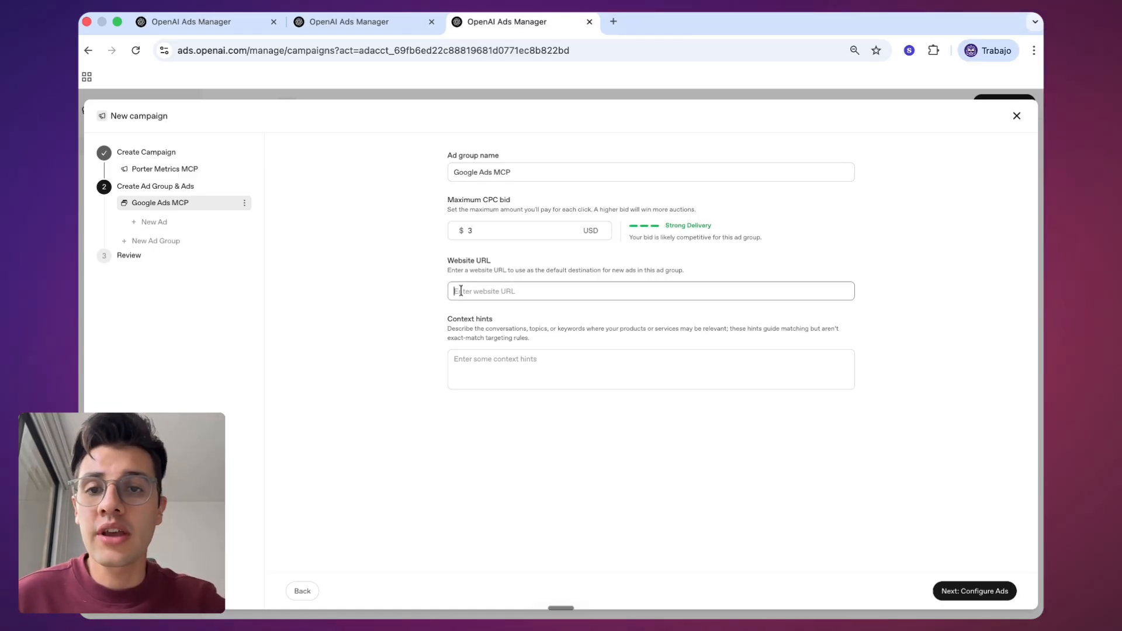
{"action": "type", "text": "https://portermetrics.com/en/home/"}
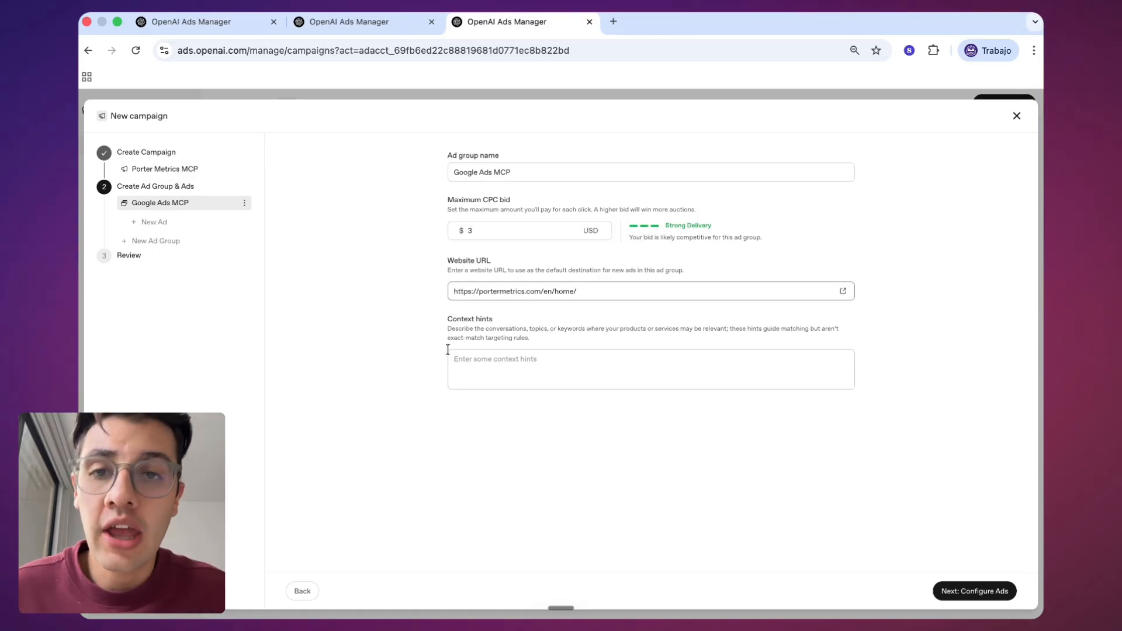
{"action": "left_click", "coordinate": [469, 366]}
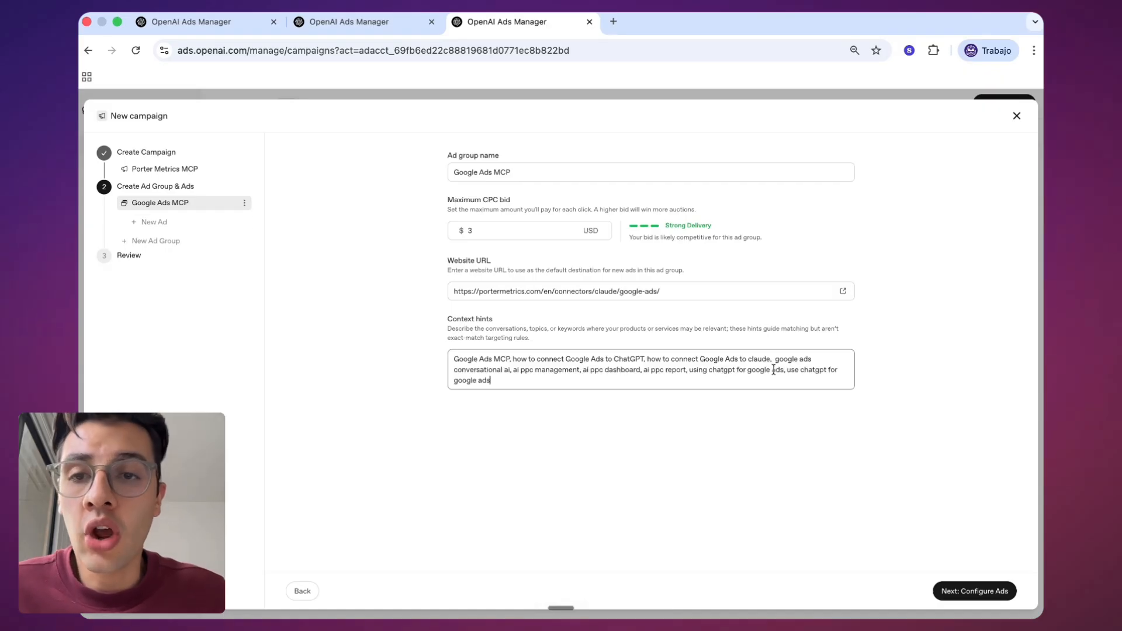
{"action": "key", "text": "BackSpace"}
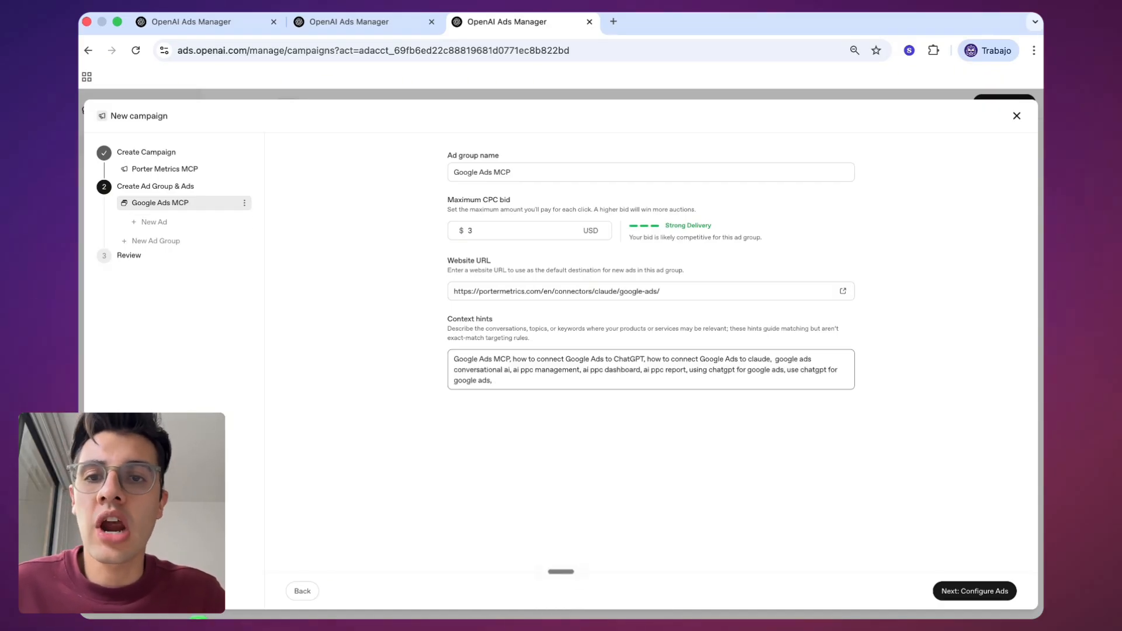
{"action": "type", "text": "claude"}
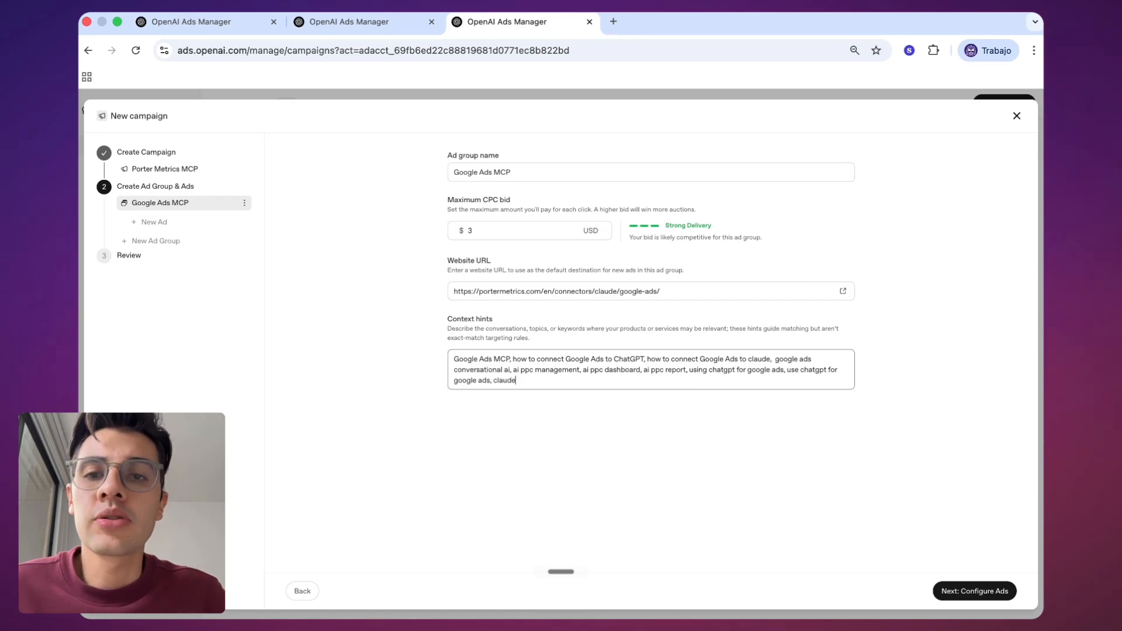
{"action": "type", "text": " for google ads"}
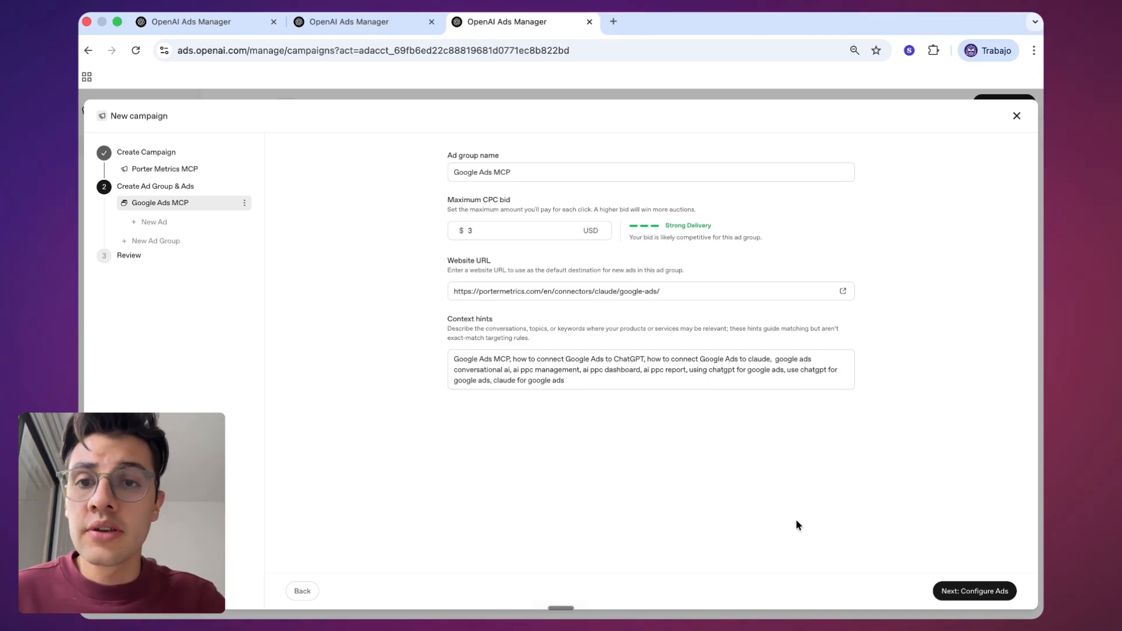
Add an ad named Google Ads Creative 1 with the headline "✅Google Ads MCP for Marketers".
{"action": "left_click", "coordinate": [974, 591]}
{"action": "type", "text": "Google Ads MCP for Marketers"}
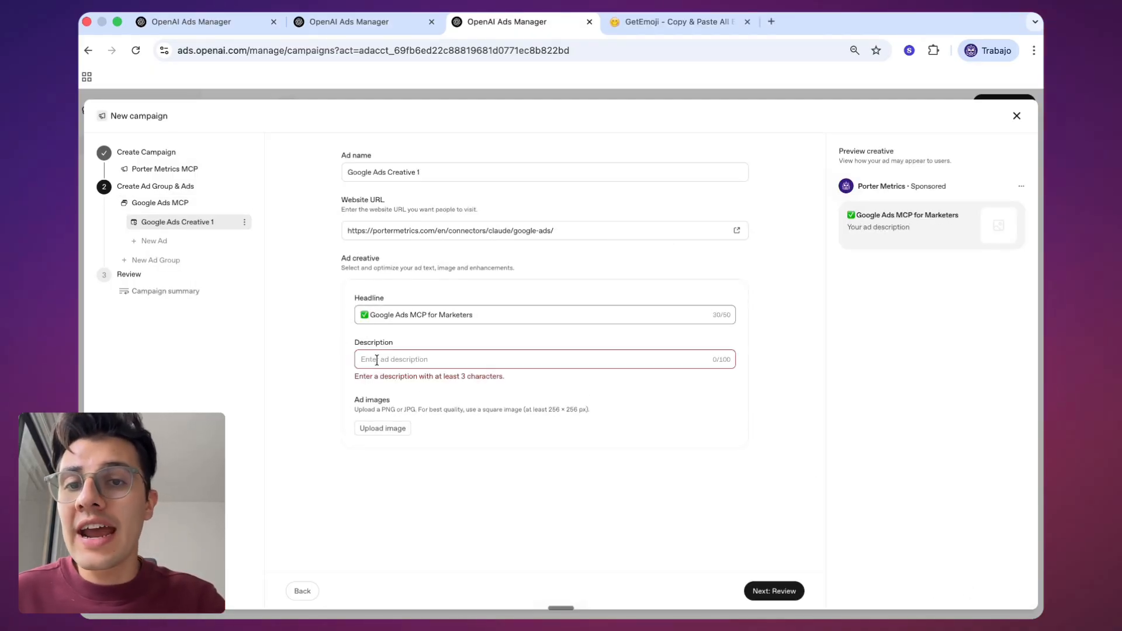
Set the ad description to "Connect Google Ads to ChatGPT or Claude with the Porter Metrics MCP in seconds" and upload an ad image.
{"action": "left_click", "coordinate": [591, 359]}
{"action": "key", "text": "BackSpace"}
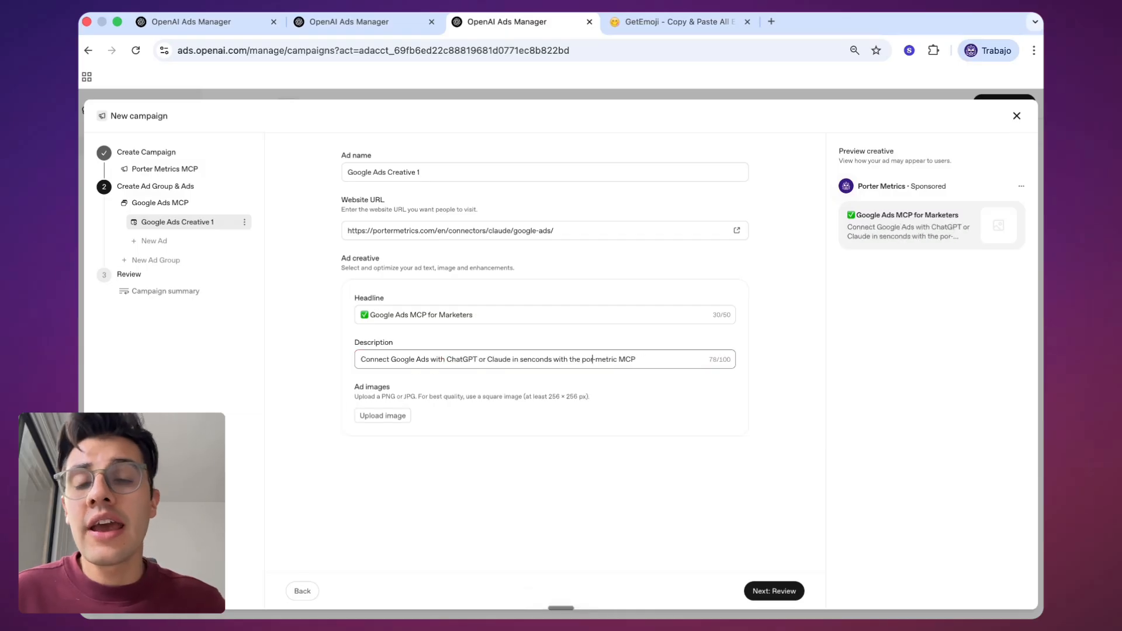
{"action": "type", "text": "rter M"}
{"action": "left_click", "coordinate": [626, 359]}
{"action": "type", "text": "s"}
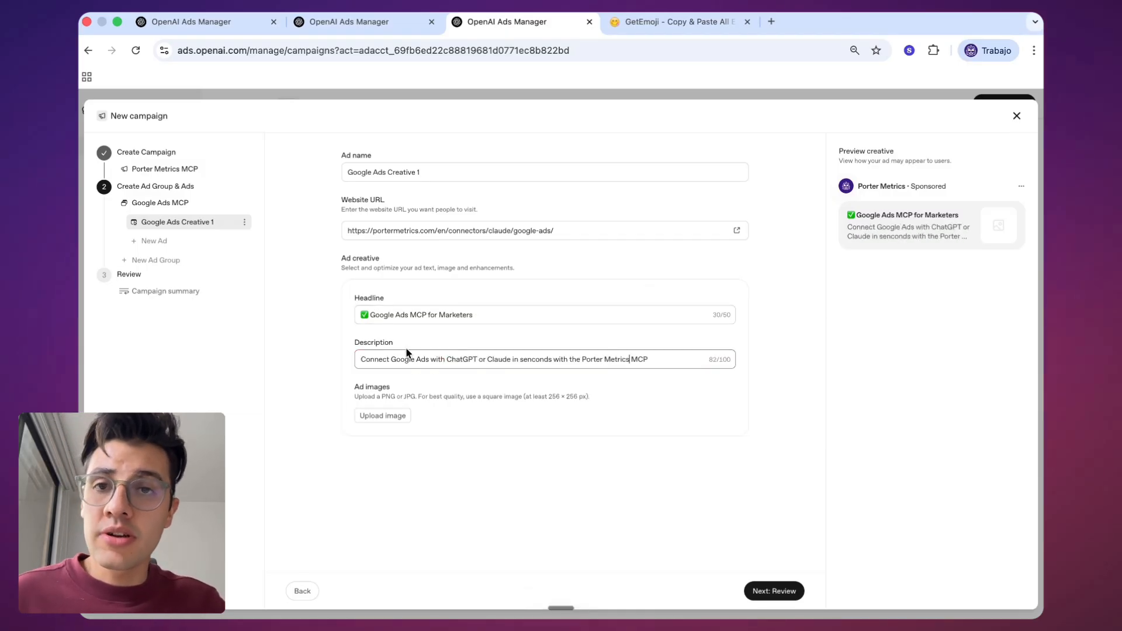
{"action": "key", "text": "super+Tab"}
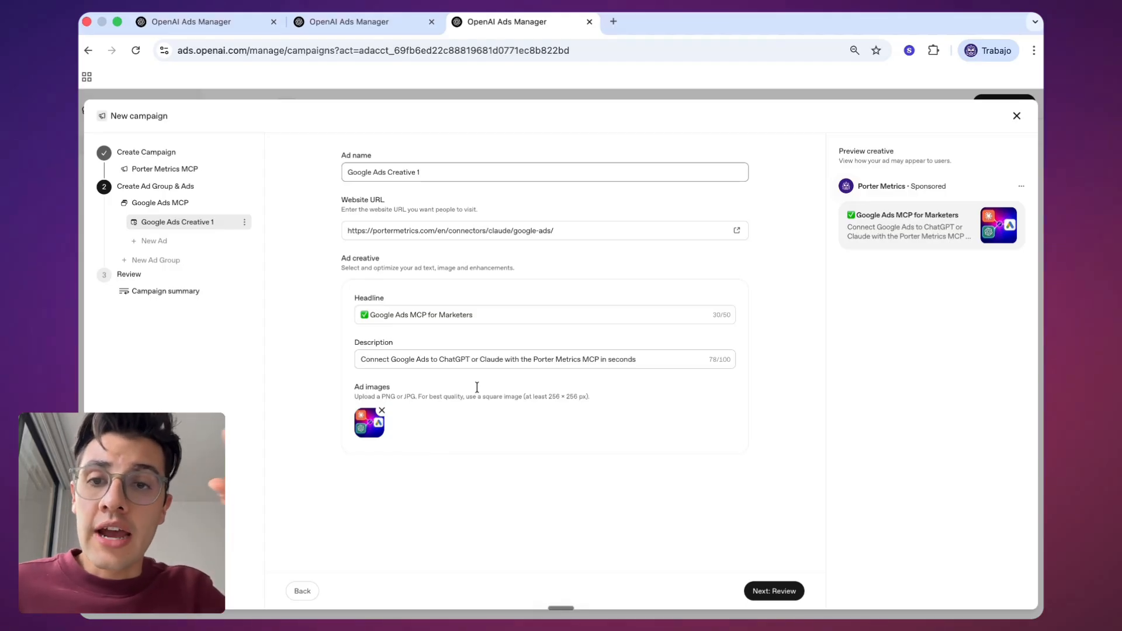
Review the campaign summary for Porter Metrics MCP and create the campaign.
{"action": "left_click", "coordinate": [774, 591]}
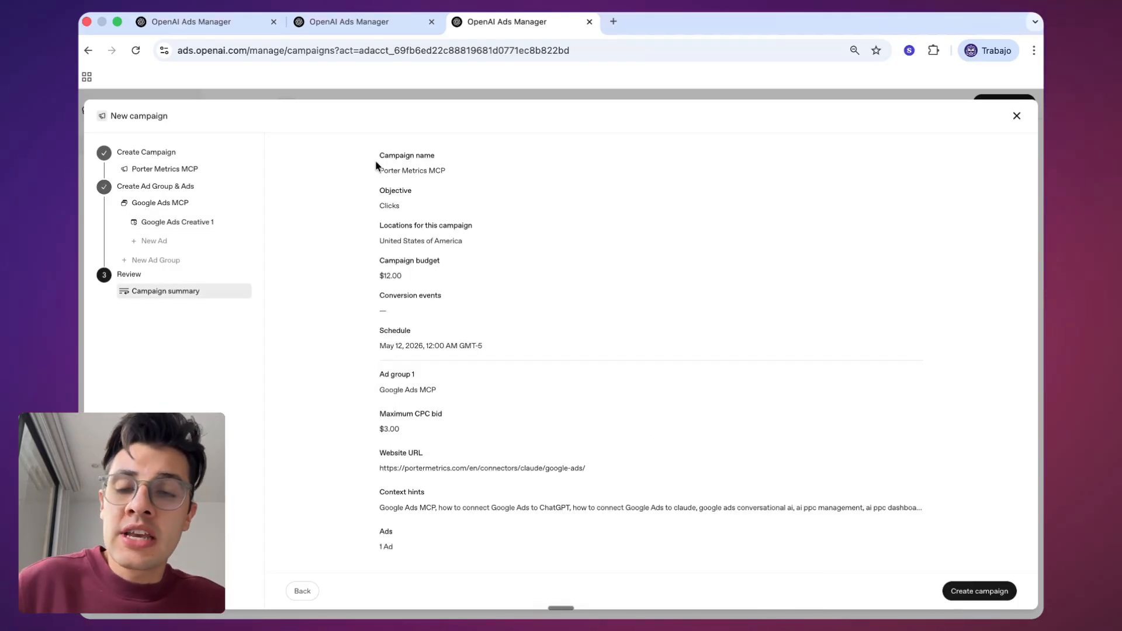
{"action": "left_click_drag", "start_coordinate": [377, 156], "coordinate": [410, 171]}
{"action": "left_click", "coordinate": [971, 592]}
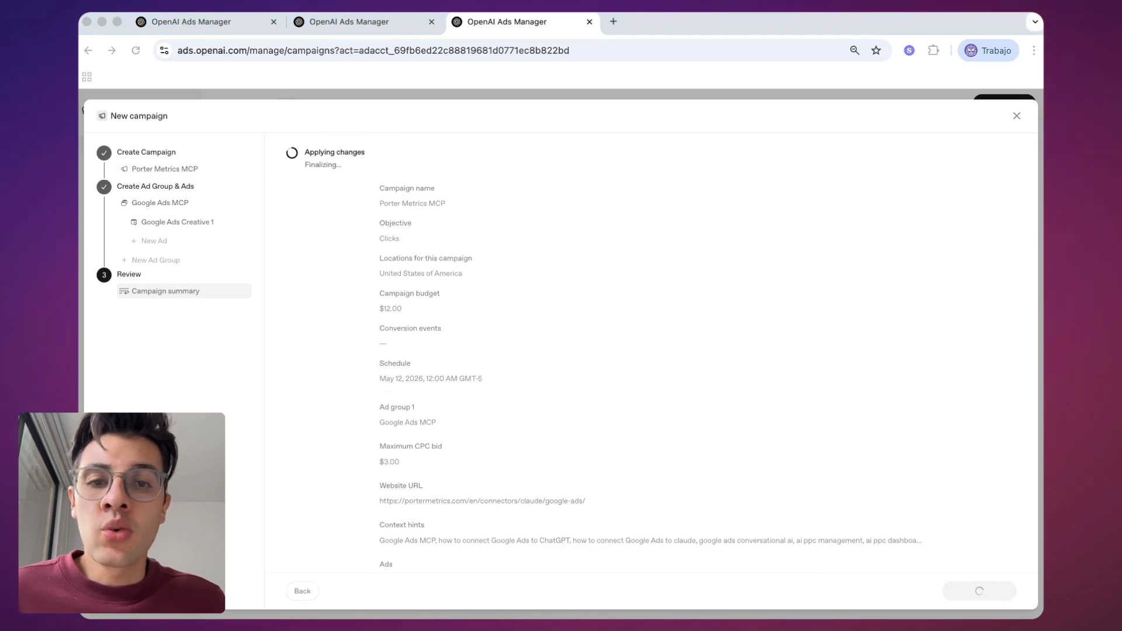
Check the new ad's delivery status and performance columns in the ads list, and open the ad groups list.
{"action": "left_click", "coordinate": [320, 130]}
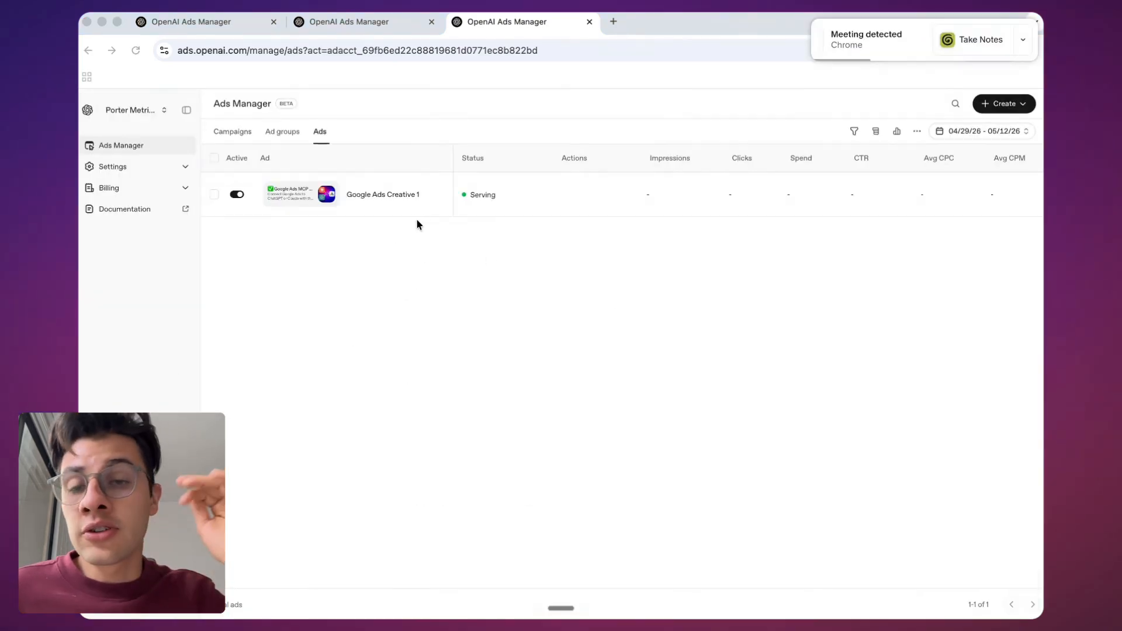
{"action": "left_click", "coordinate": [447, 235]}
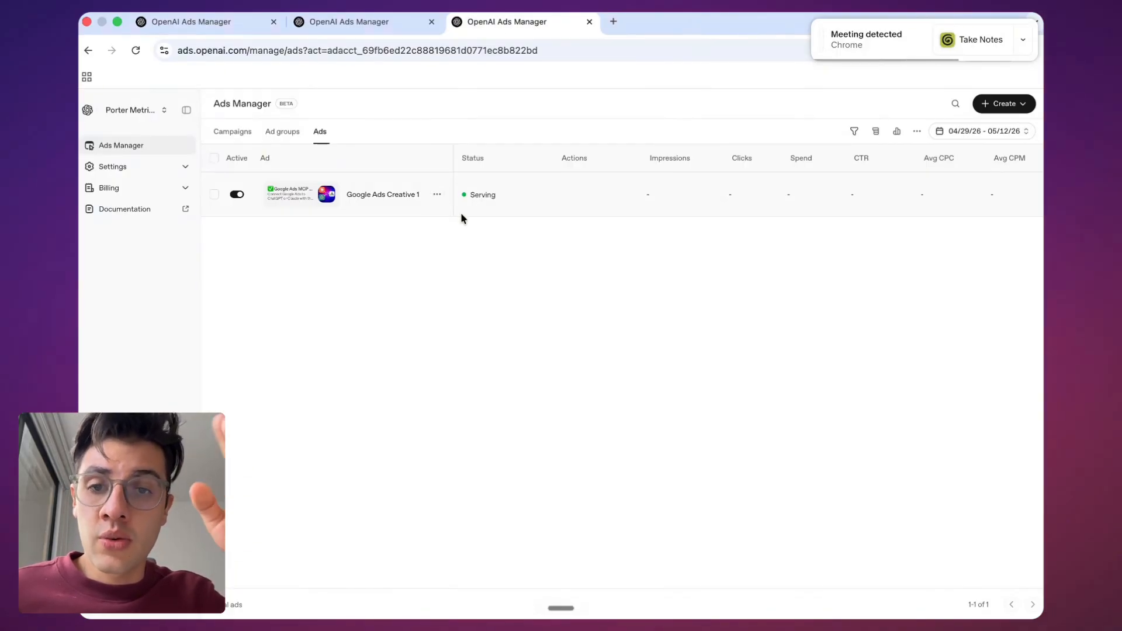
{"action": "left_click", "coordinate": [285, 133]}
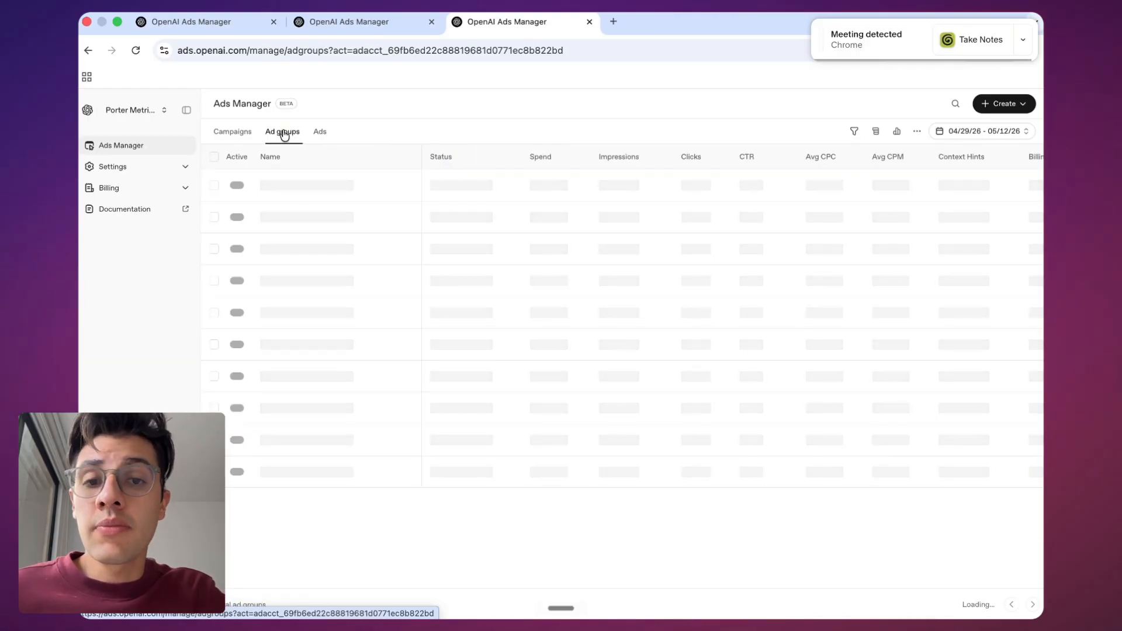